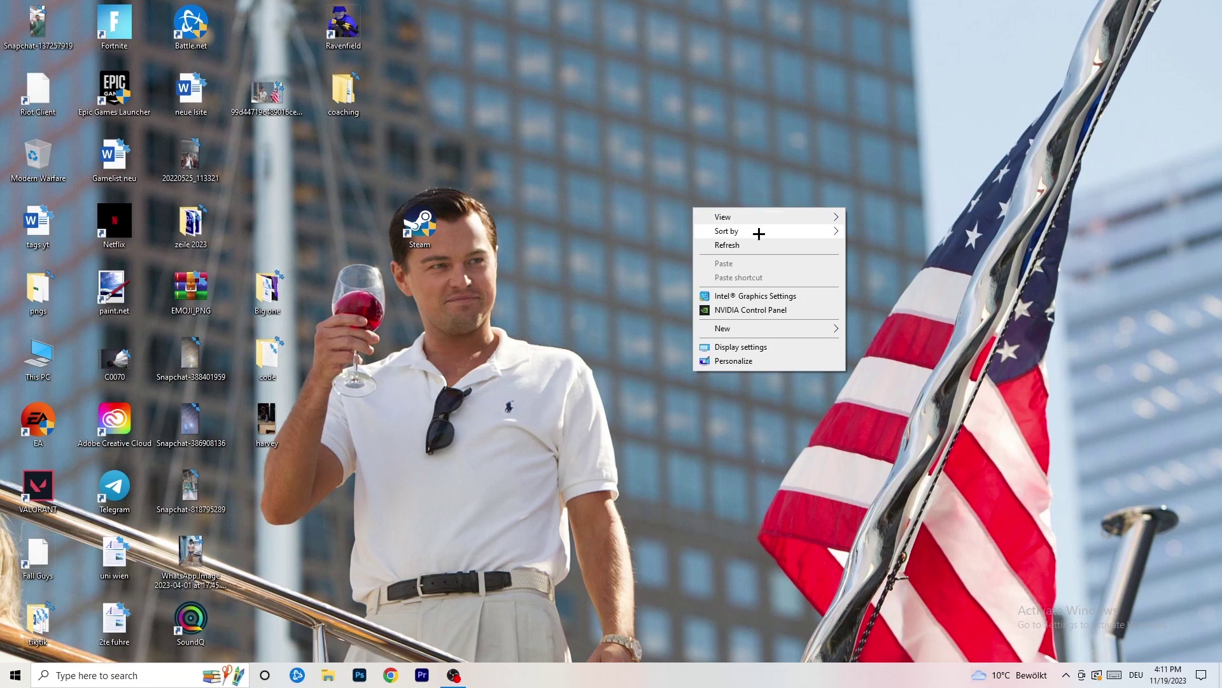
Open the NVIDIA Control Panel, check the display's resolution and refresh rate settings, and close it again.
left_click(764, 309)
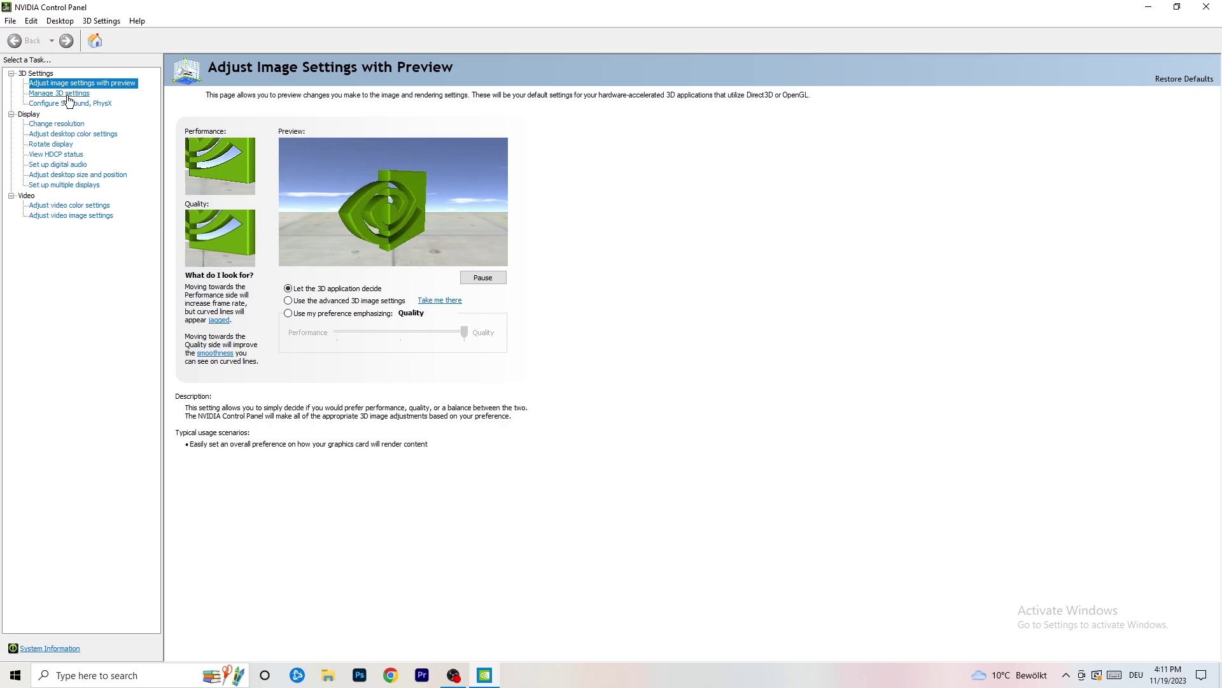
left_click(45, 125)
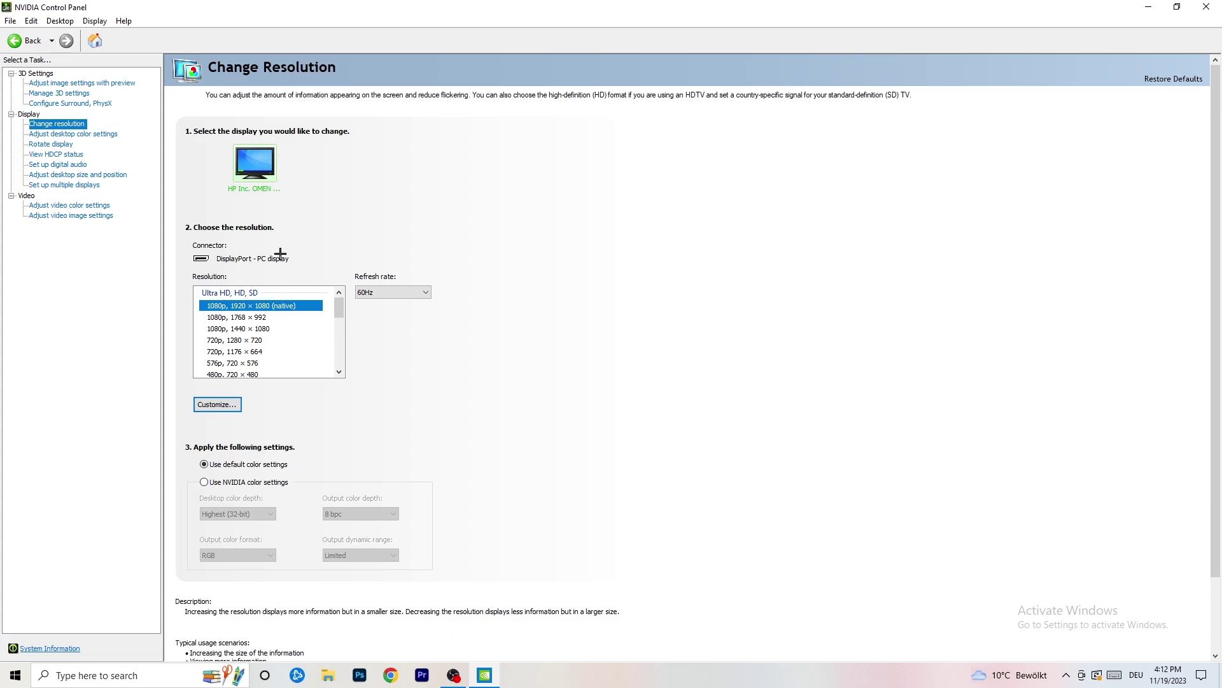
left_click(1206, 6)
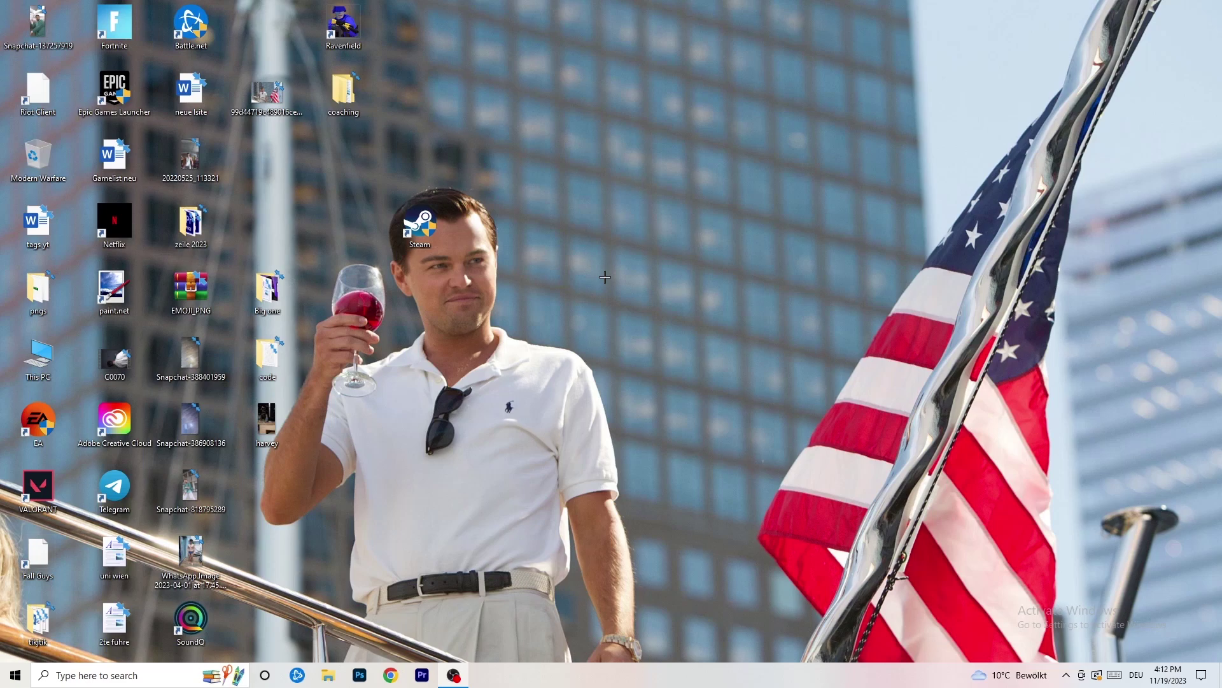
Open the Windows display settings and review the scaling choices and the display resolution under Scale and layout.
left_click(14, 675)
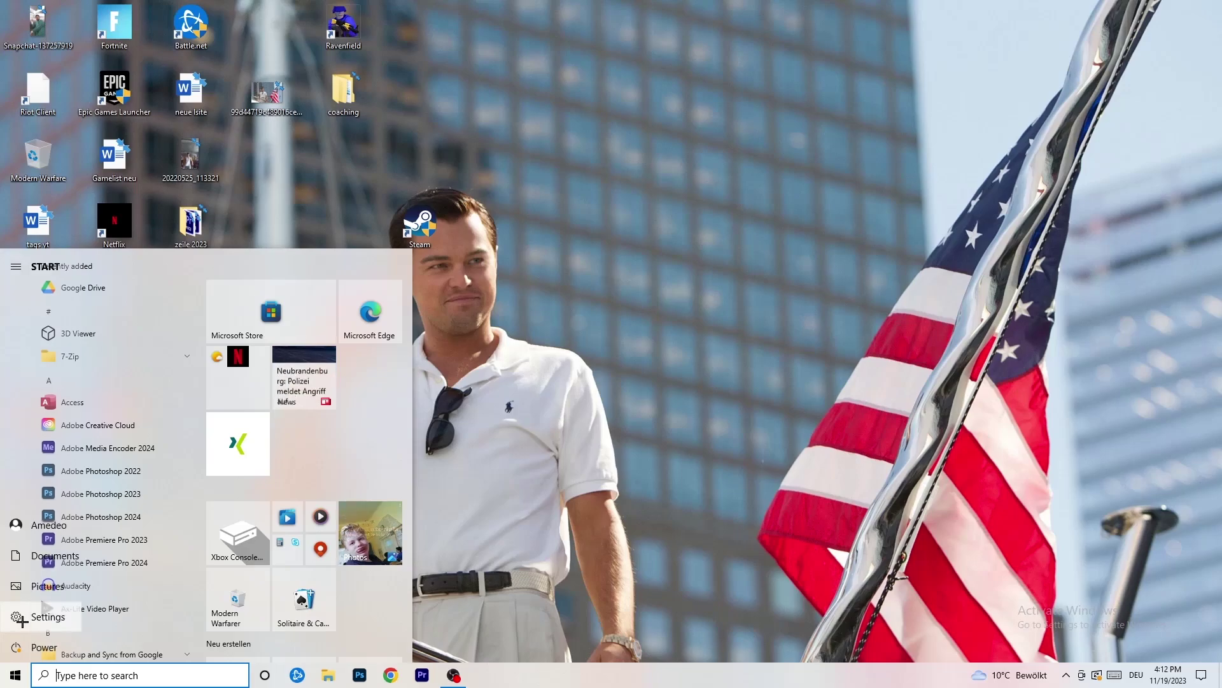
left_click(21, 616)
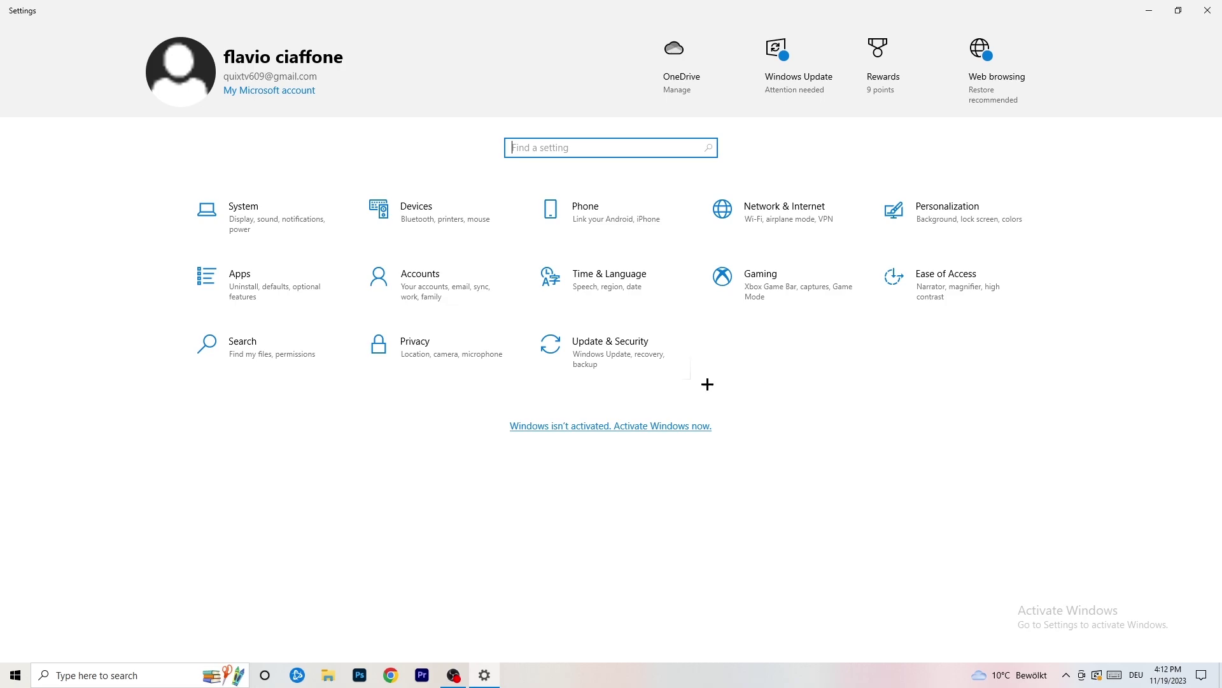
left_click(299, 220)
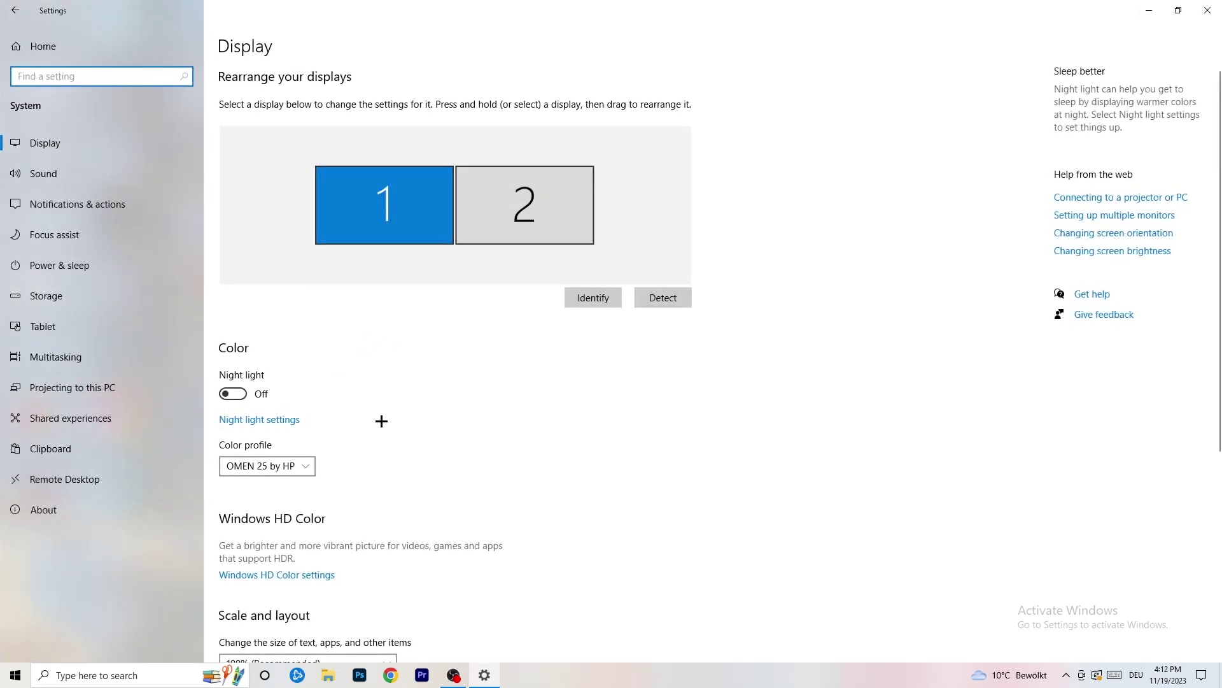
left_click(385, 58)
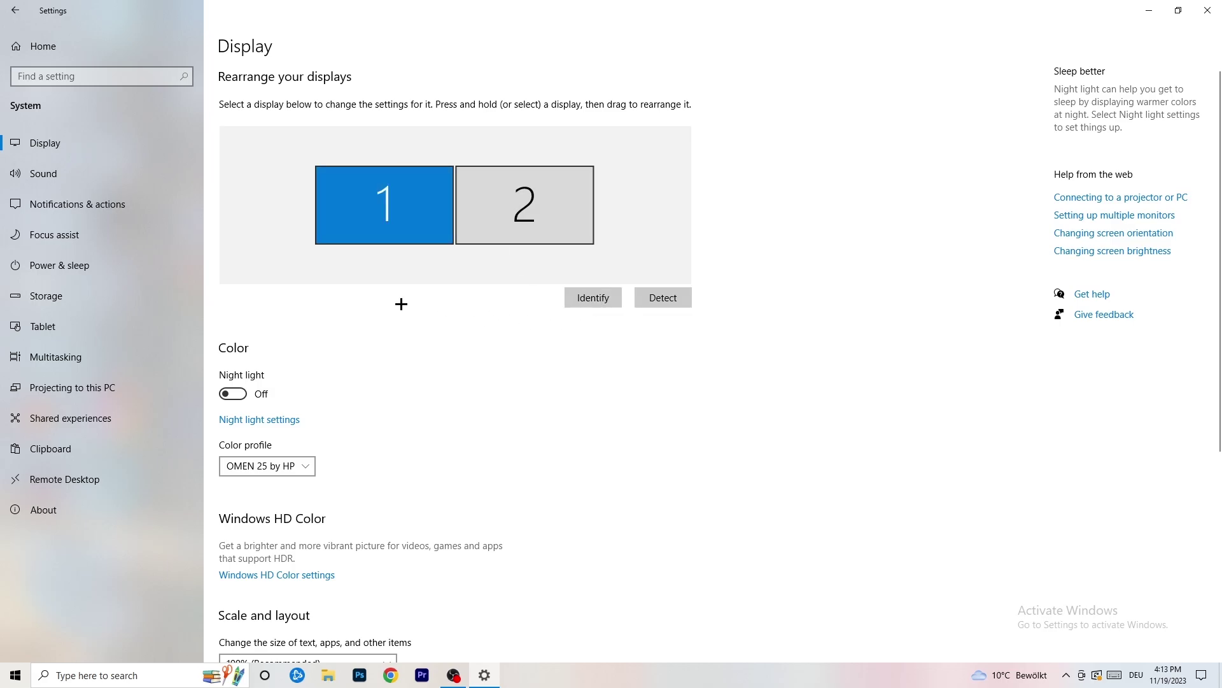
scroll(401, 303, "down", 5)
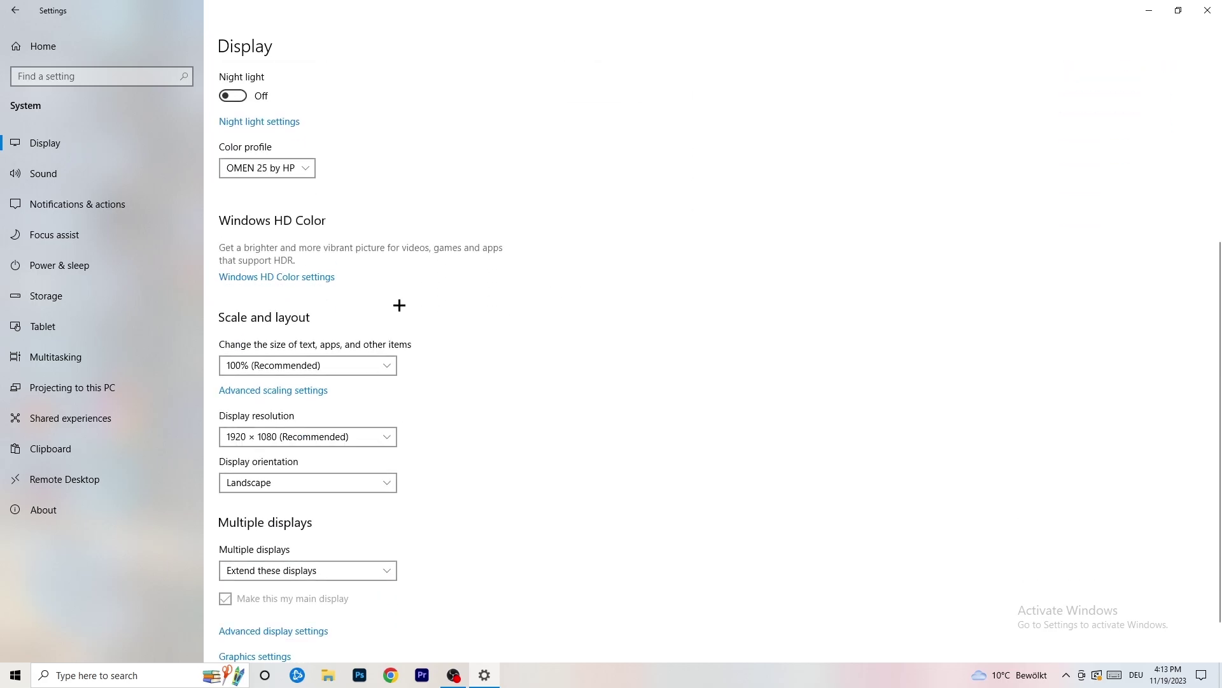
left_click(354, 371)
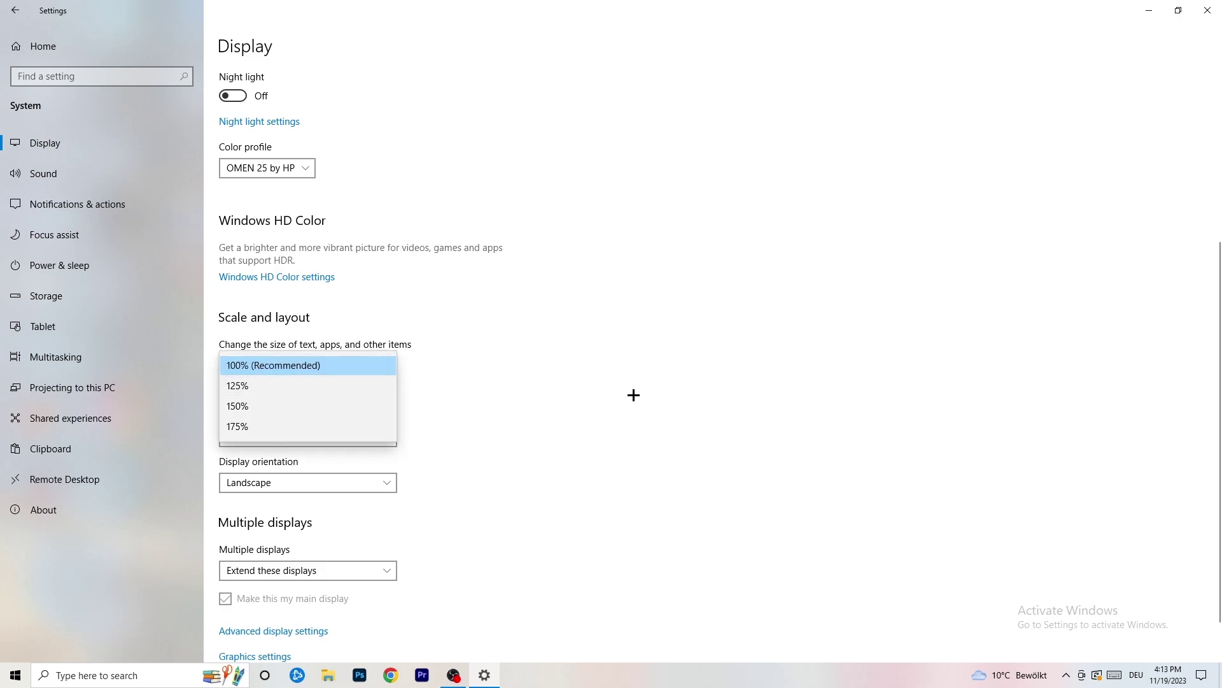
left_click(633, 394)
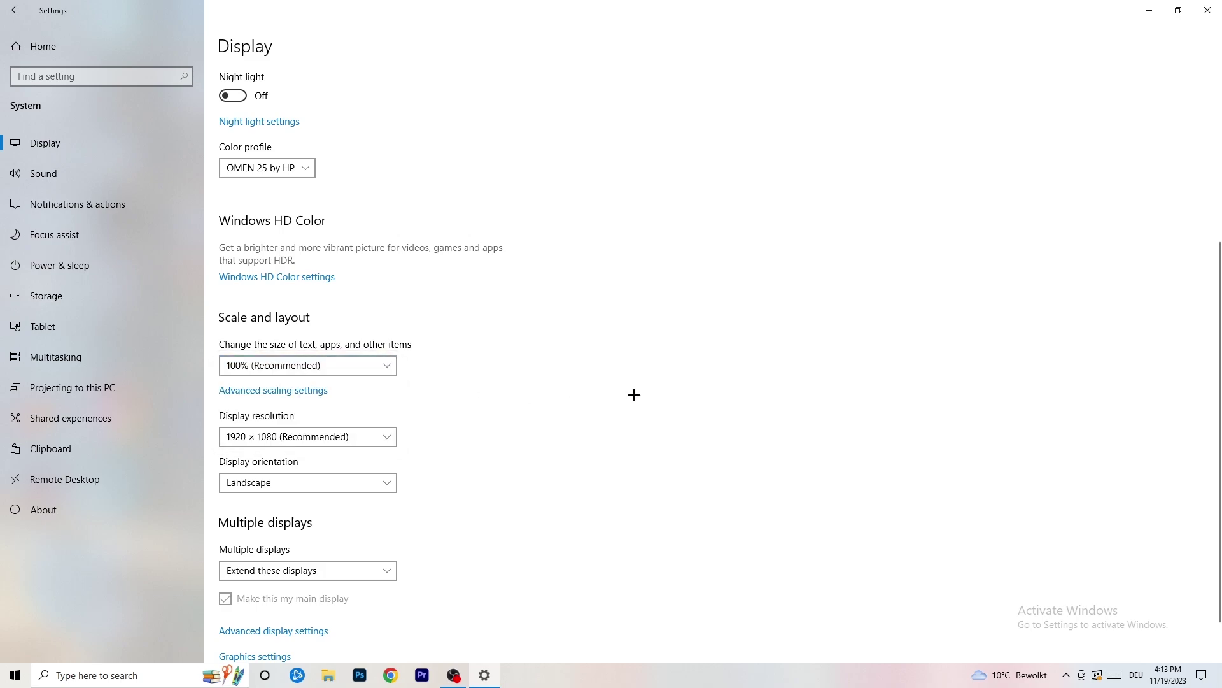
left_click(372, 365)
left_click(555, 394)
scroll(509, 394, "down", 1)
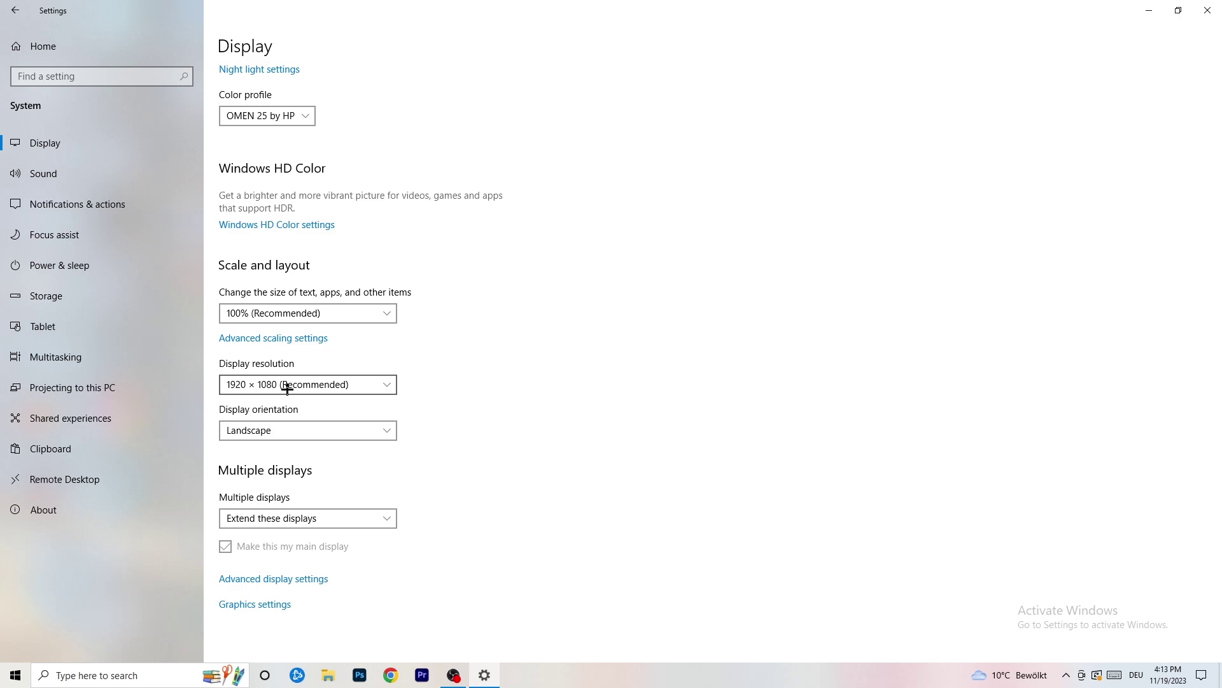
Review the available power plans through the additional power settings of Power & sleep, and close Power Options.
left_click(83, 266)
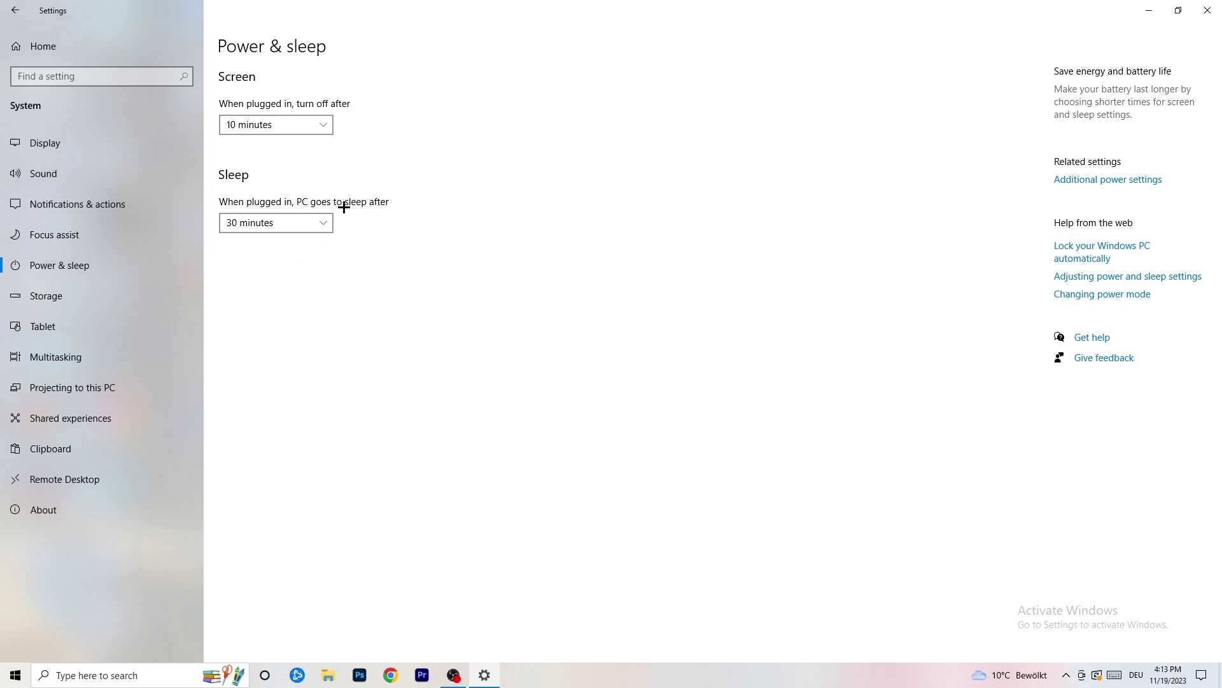
left_click(1084, 181)
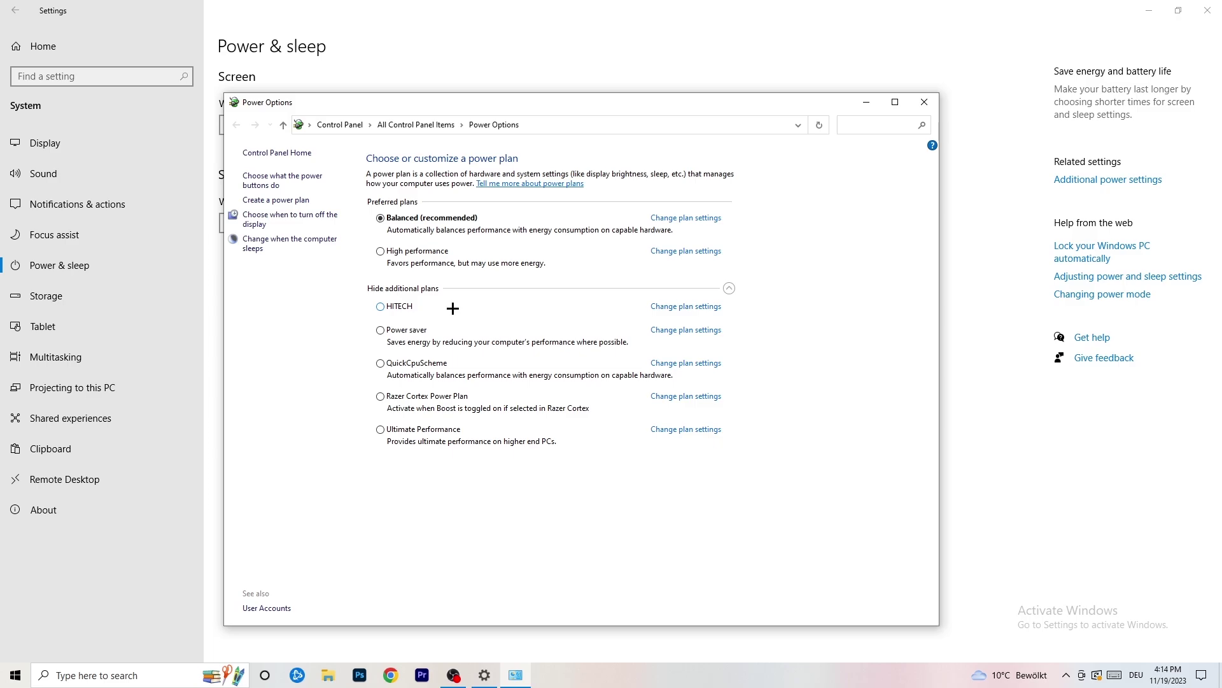
left_click(924, 102)
Review the Storage Sense run frequency and the deletion periods for recycle bin and Downloads files, and return to the Settings home page.
left_click(123, 301)
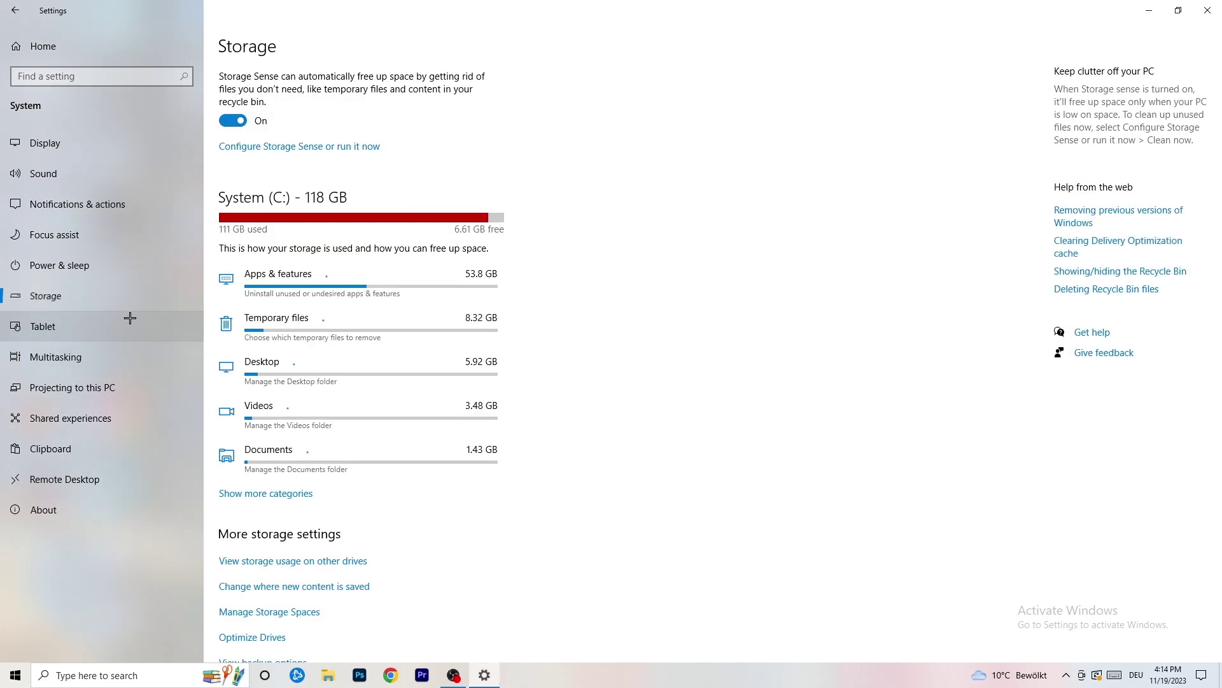
left_click(289, 148)
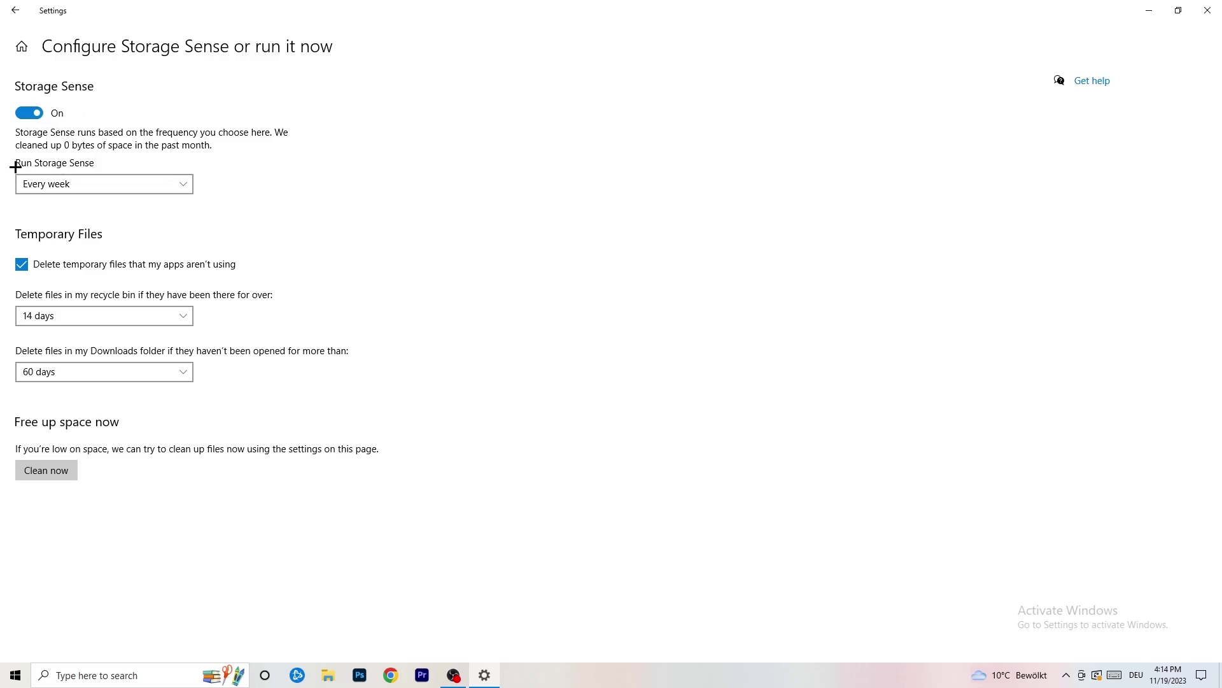
left_click(96, 183)
left_click(347, 183)
left_click(87, 184)
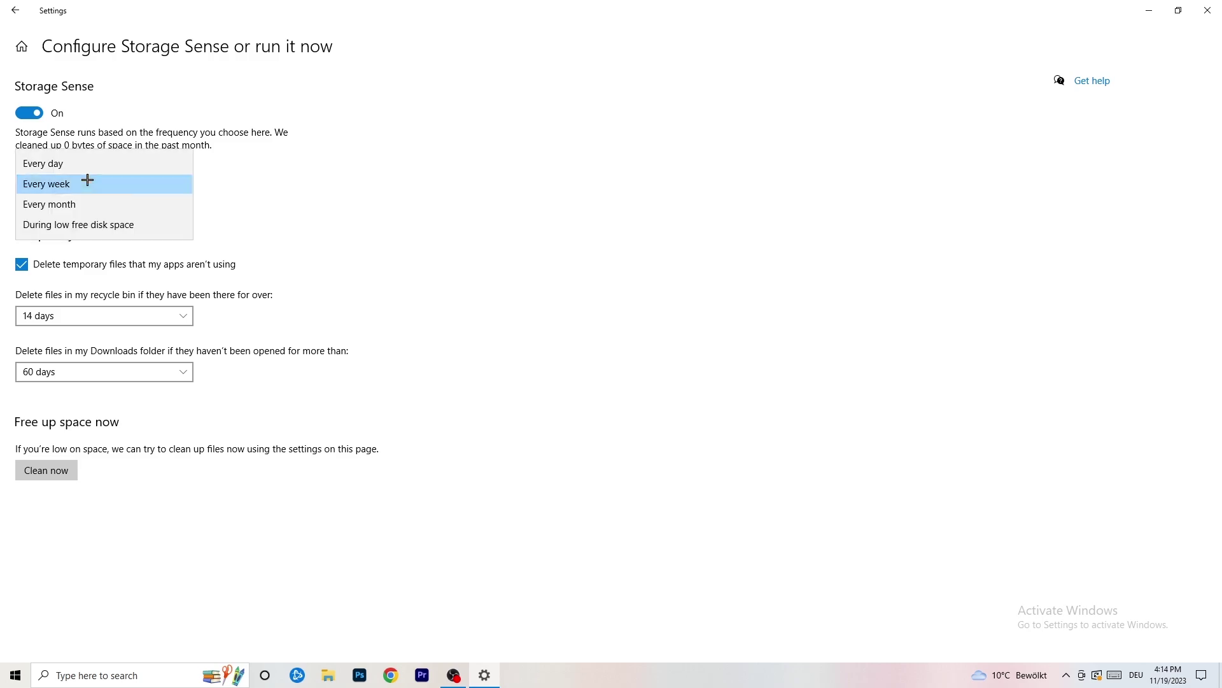
left_click(426, 176)
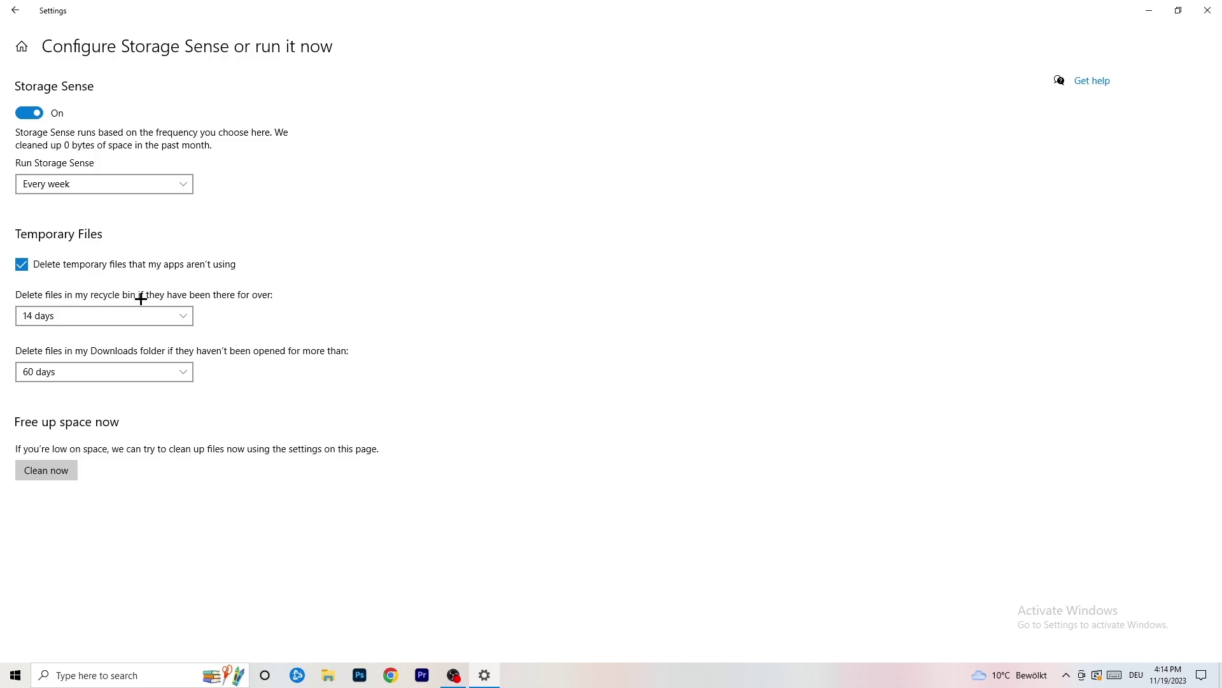
left_click(177, 314)
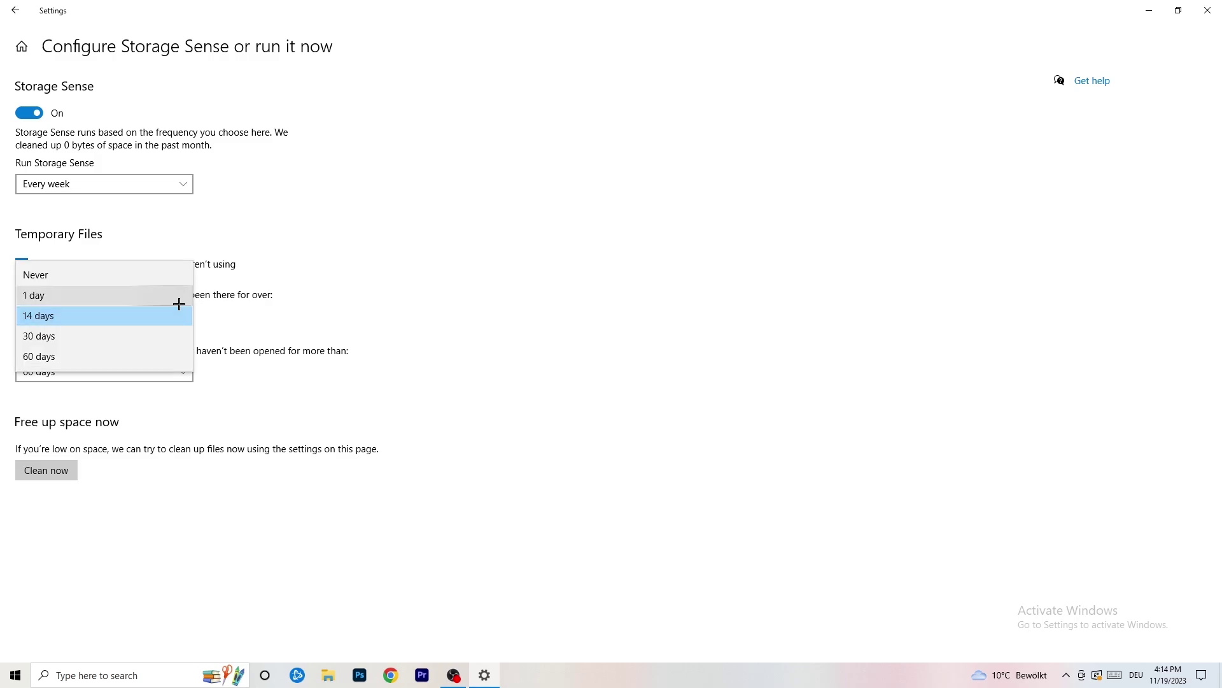
left_click(600, 256)
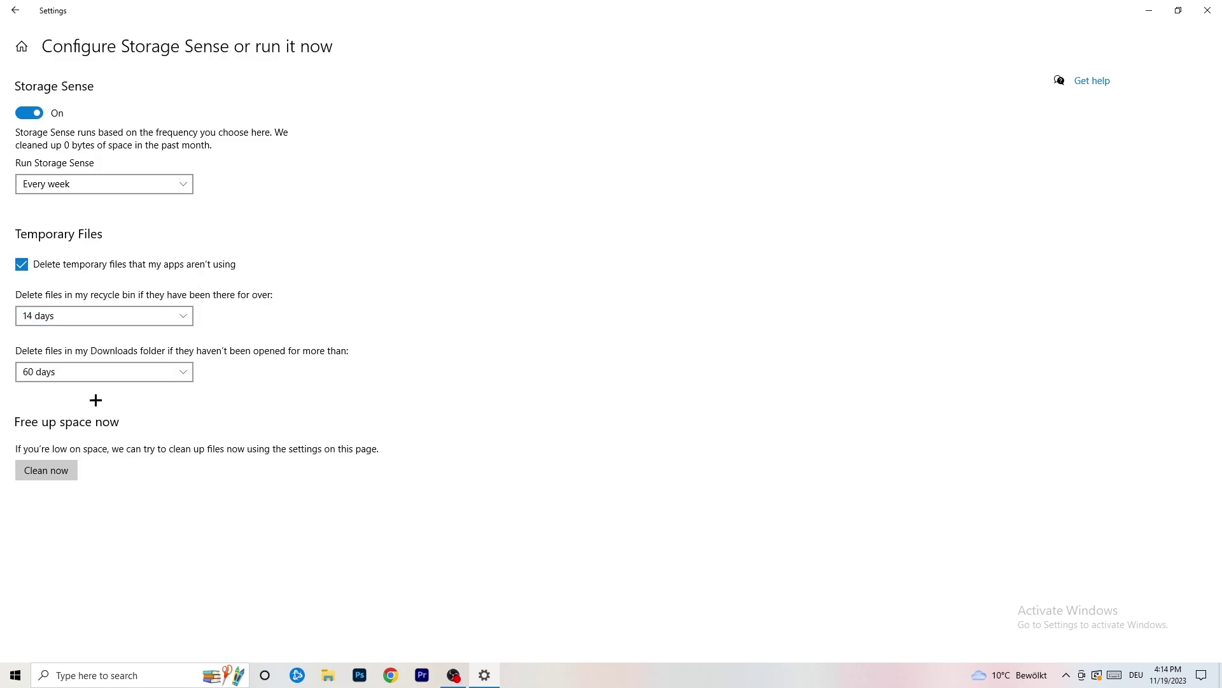
left_click(164, 372)
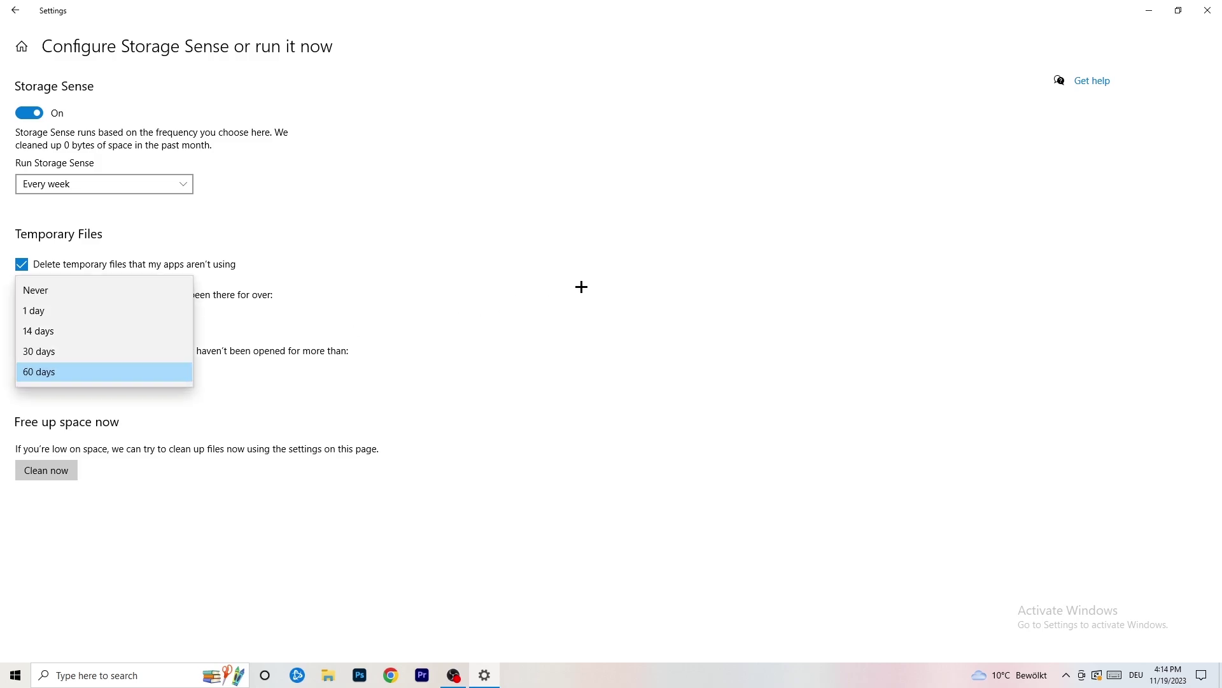
left_click(581, 286)
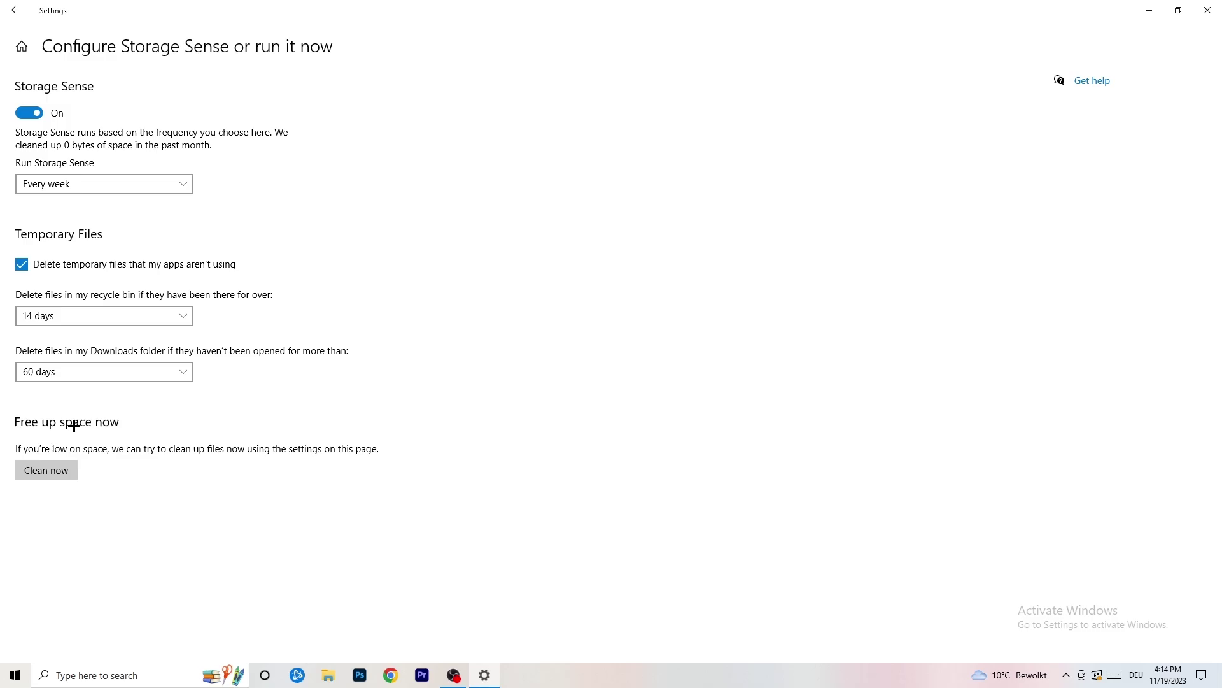
left_click(5, 5)
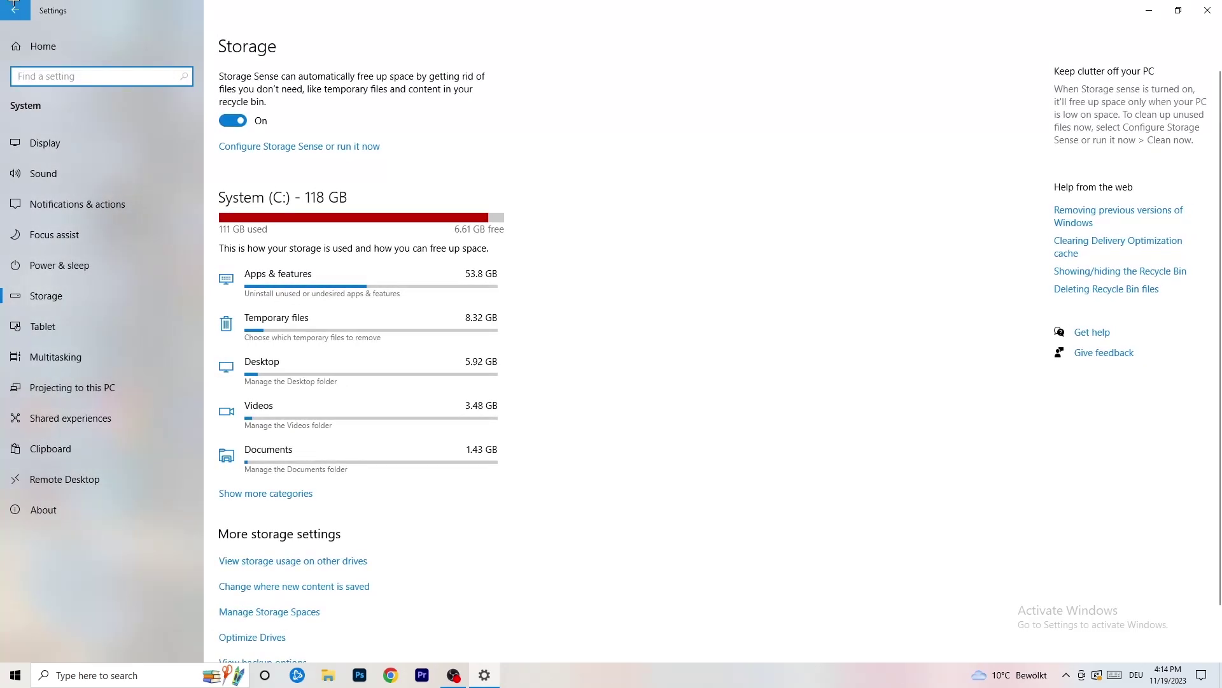
left_click(5, 5)
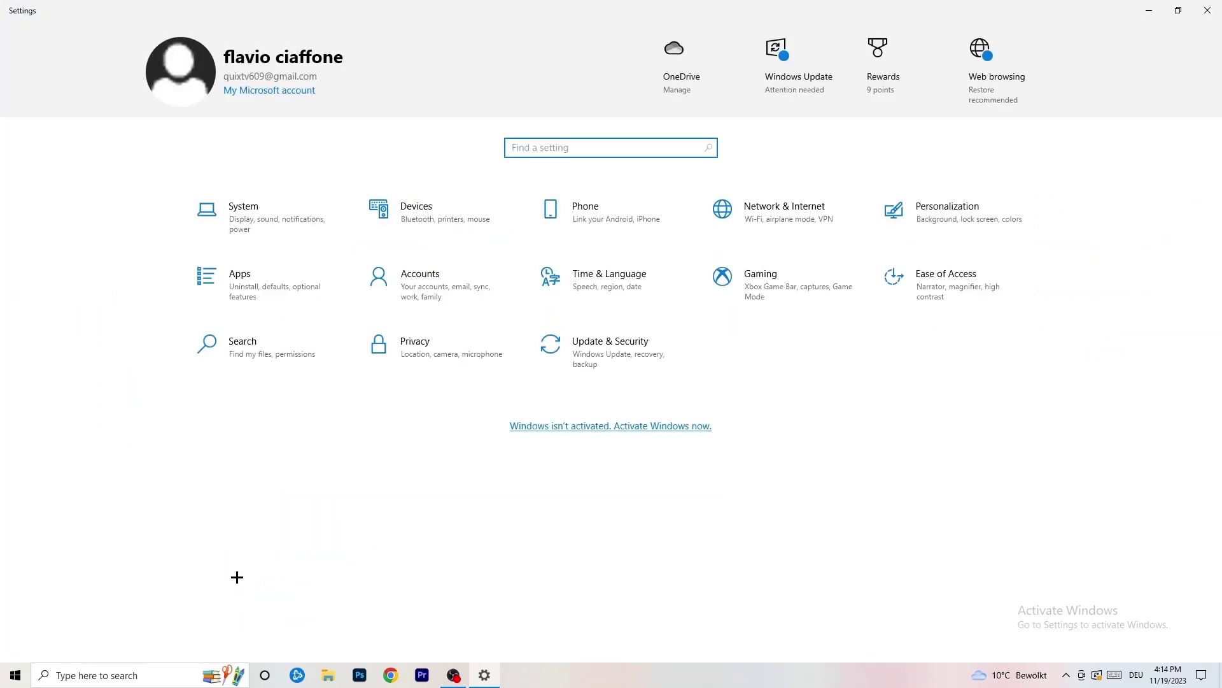
Check the Xbox Game Bar, Captures and Game Mode pages of the Gaming settings, and close Settings.
left_click(811, 286)
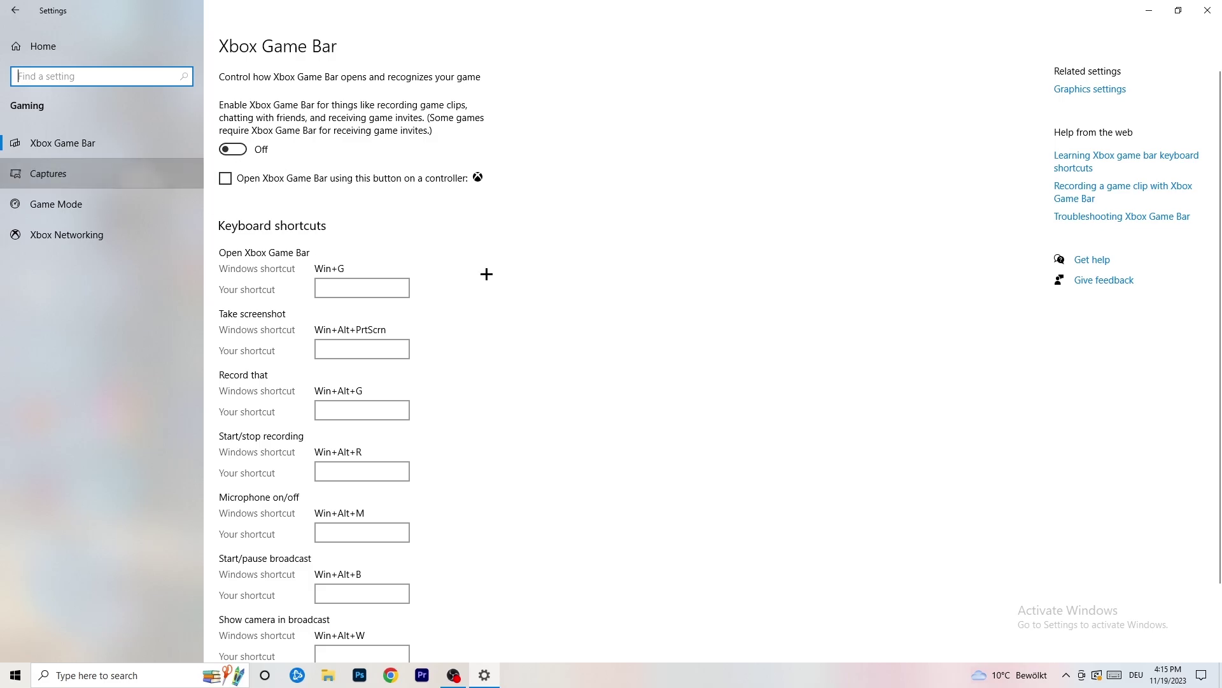
left_click(60, 181)
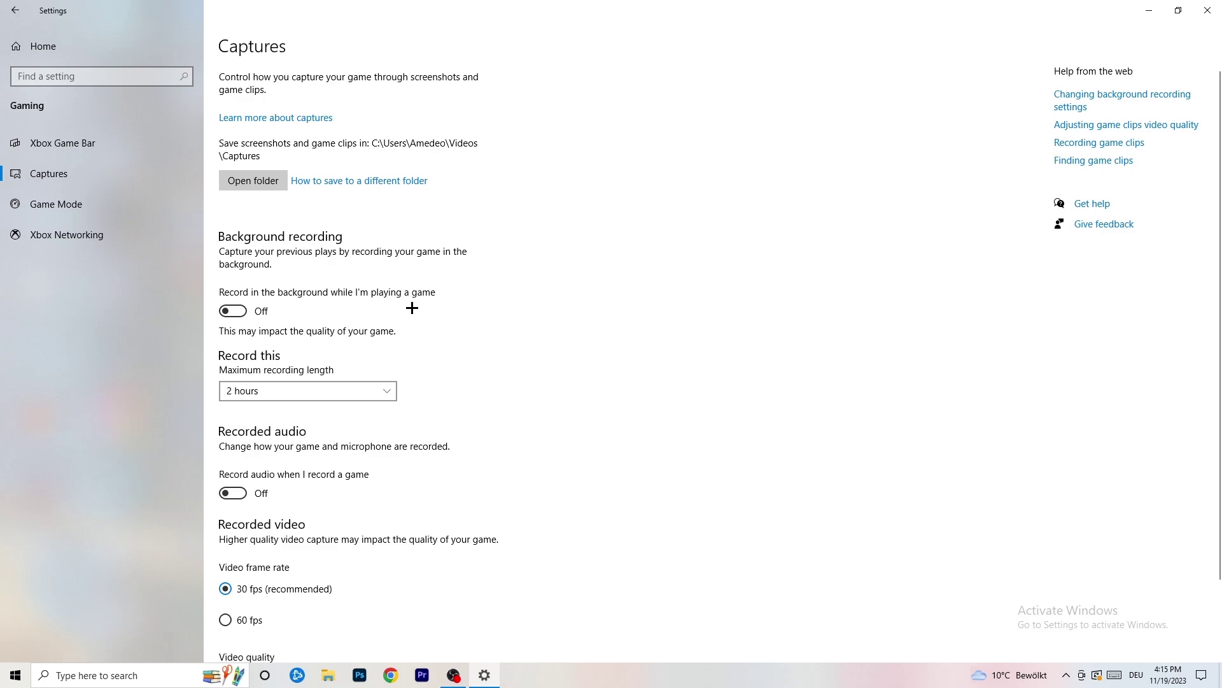
scroll(396, 308, "down", 2)
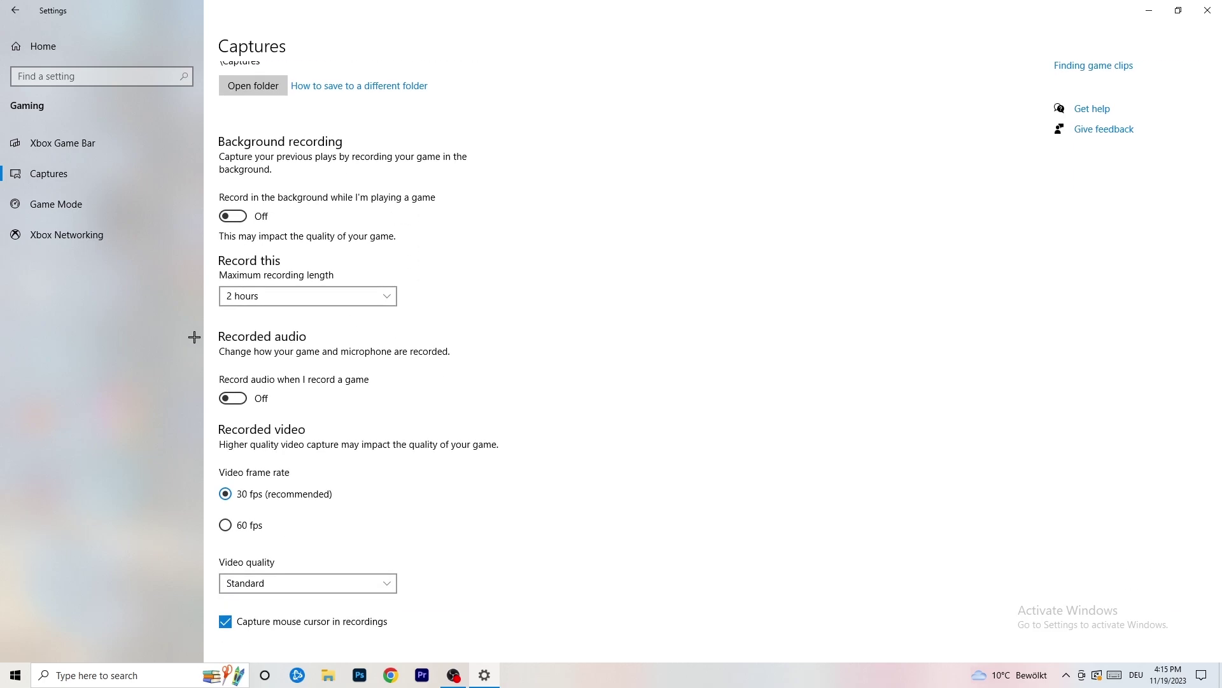
left_click(109, 206)
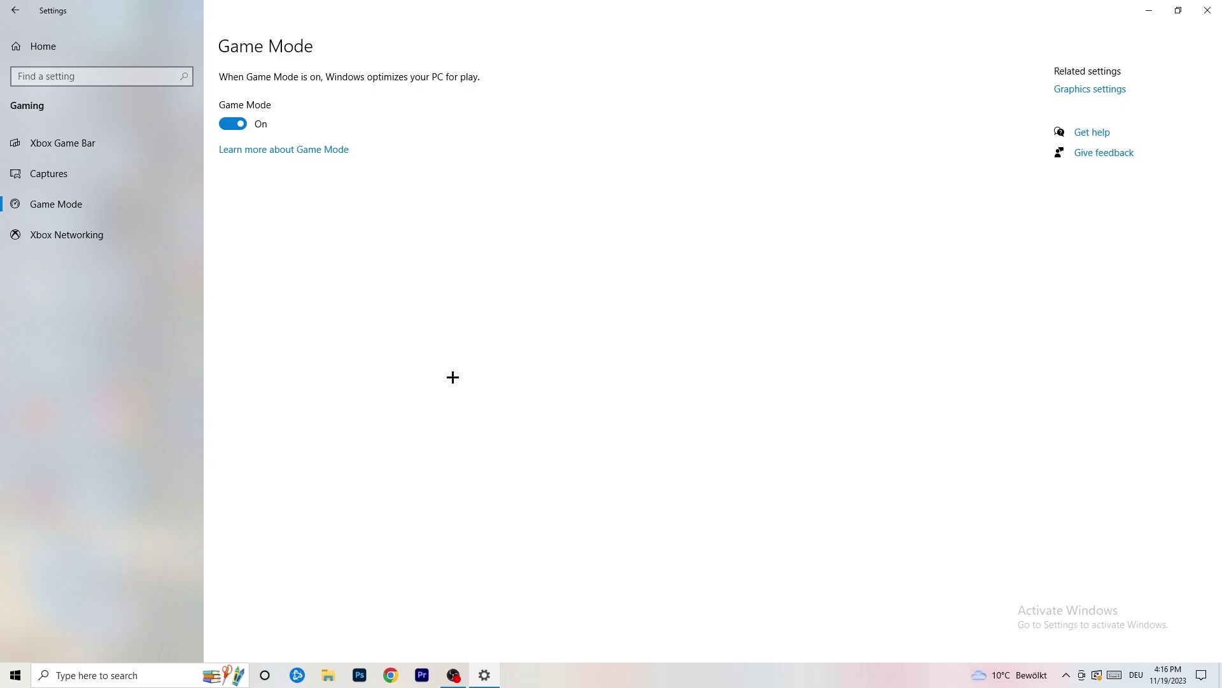
left_click(1207, 10)
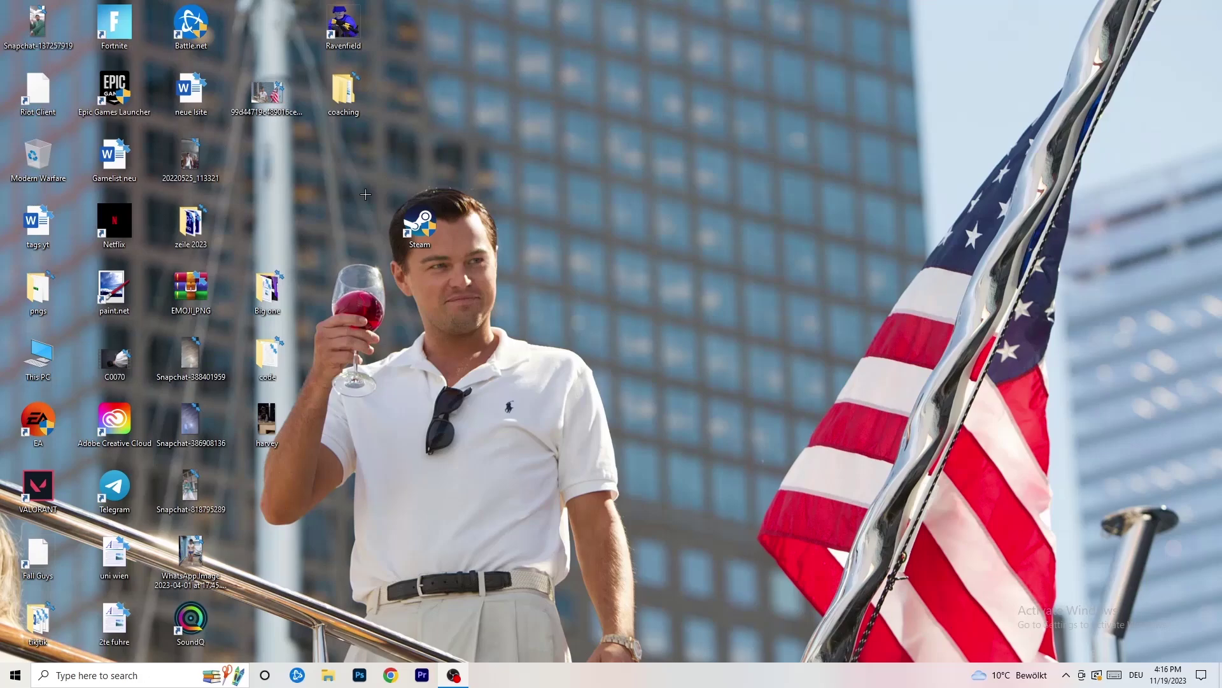
Review the compatibility settings of the Steam desktop shortcut, including its compatibility mode choices, and cancel its properties.
left_click_drag(424, 240, 556, 232)
right_click(581, 223)
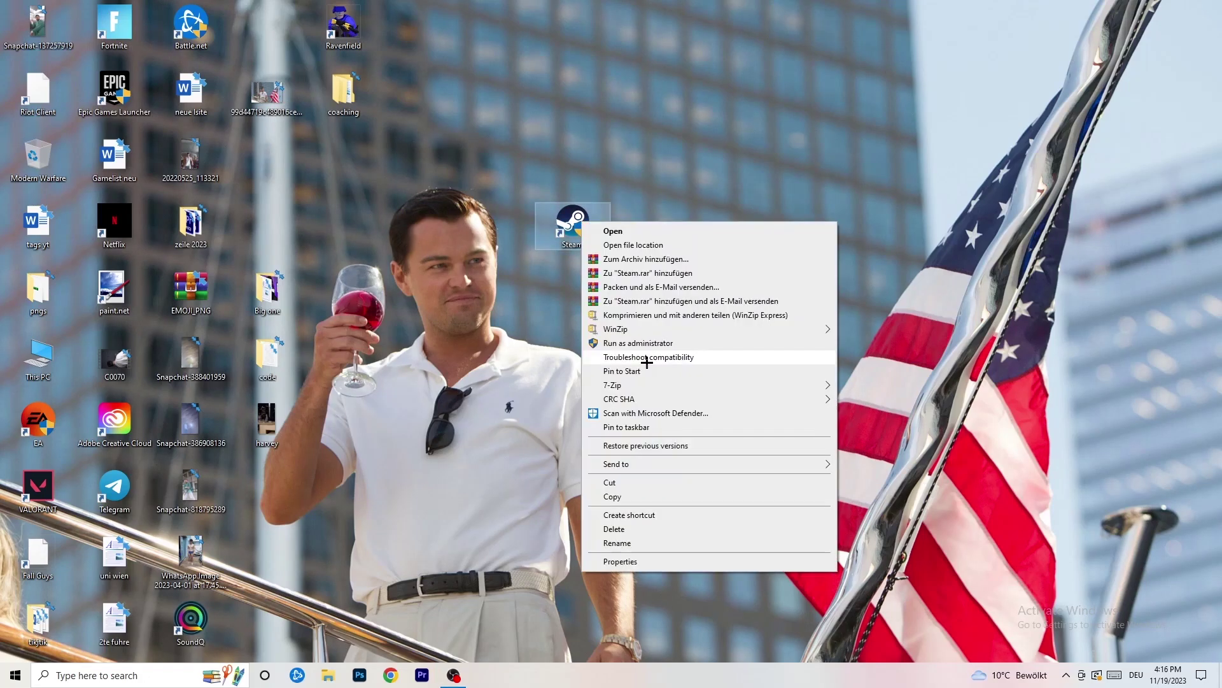
left_click(655, 564)
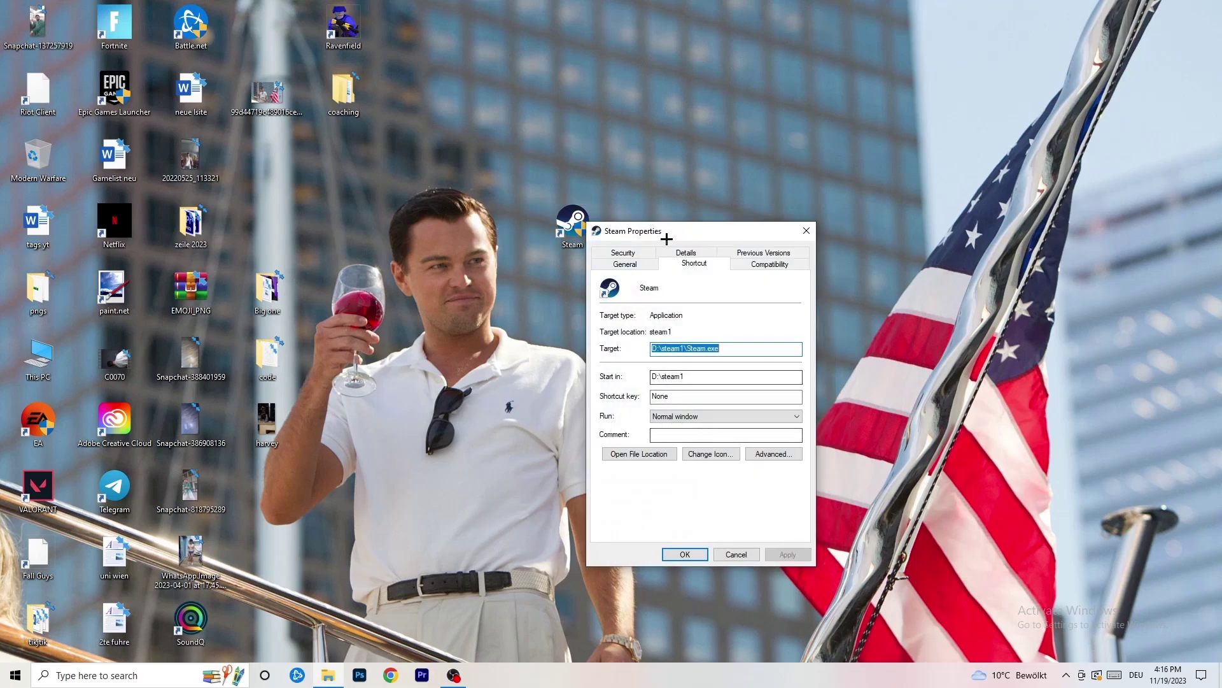
left_click_drag(666, 232, 428, 110)
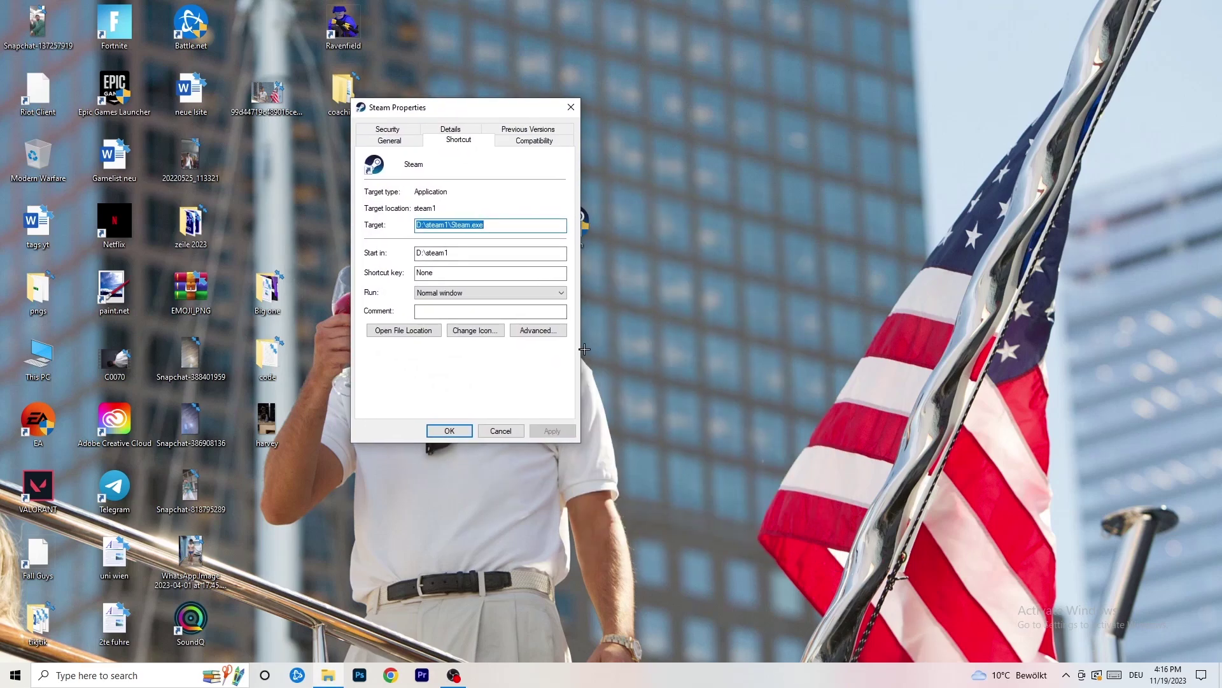
left_click(507, 139)
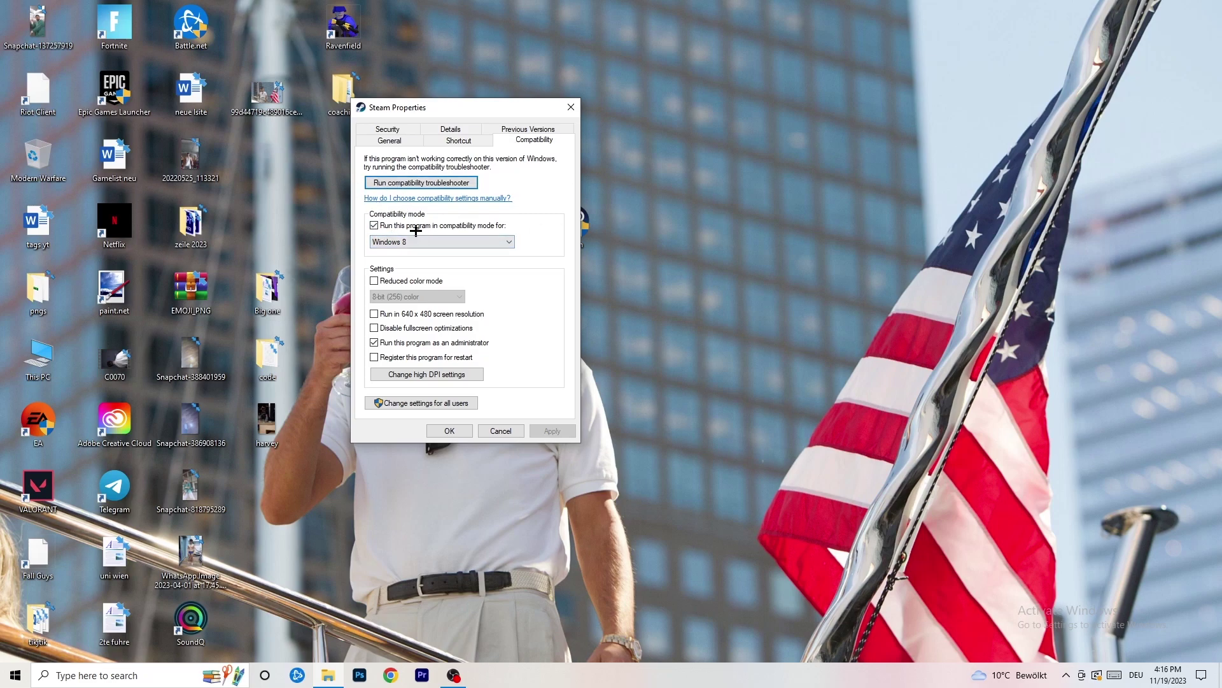
left_click(508, 240)
left_click(511, 239)
left_click(489, 433)
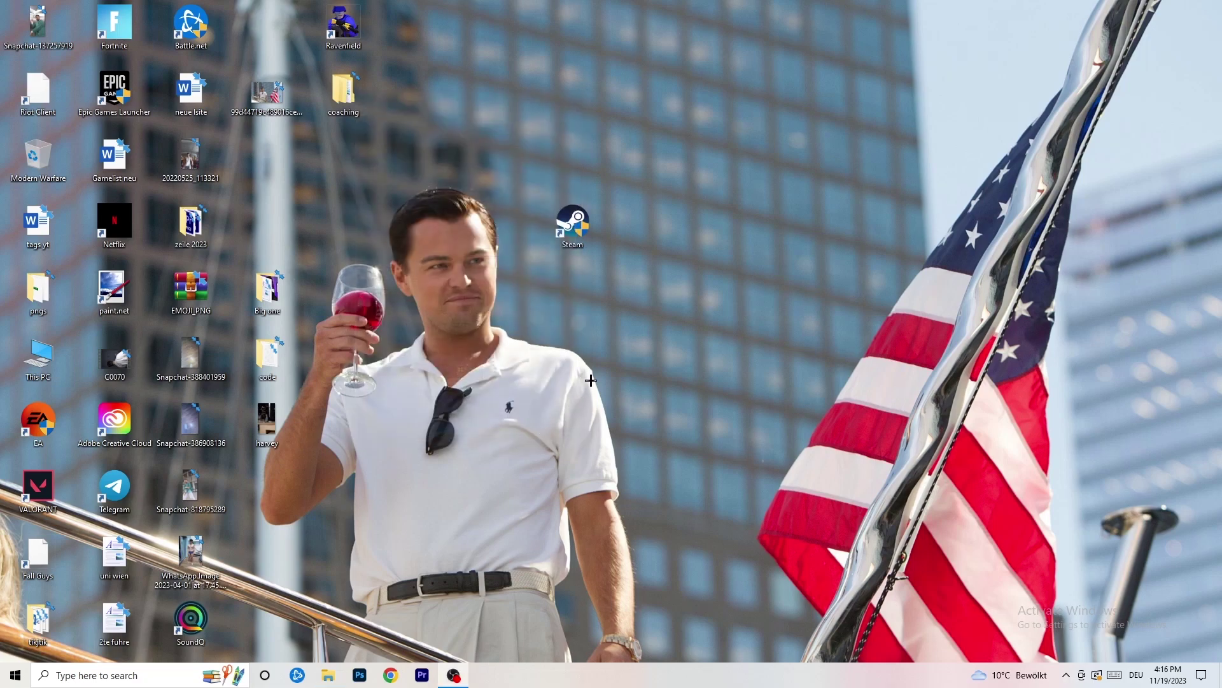
left_click_drag(573, 222, 649, 225)
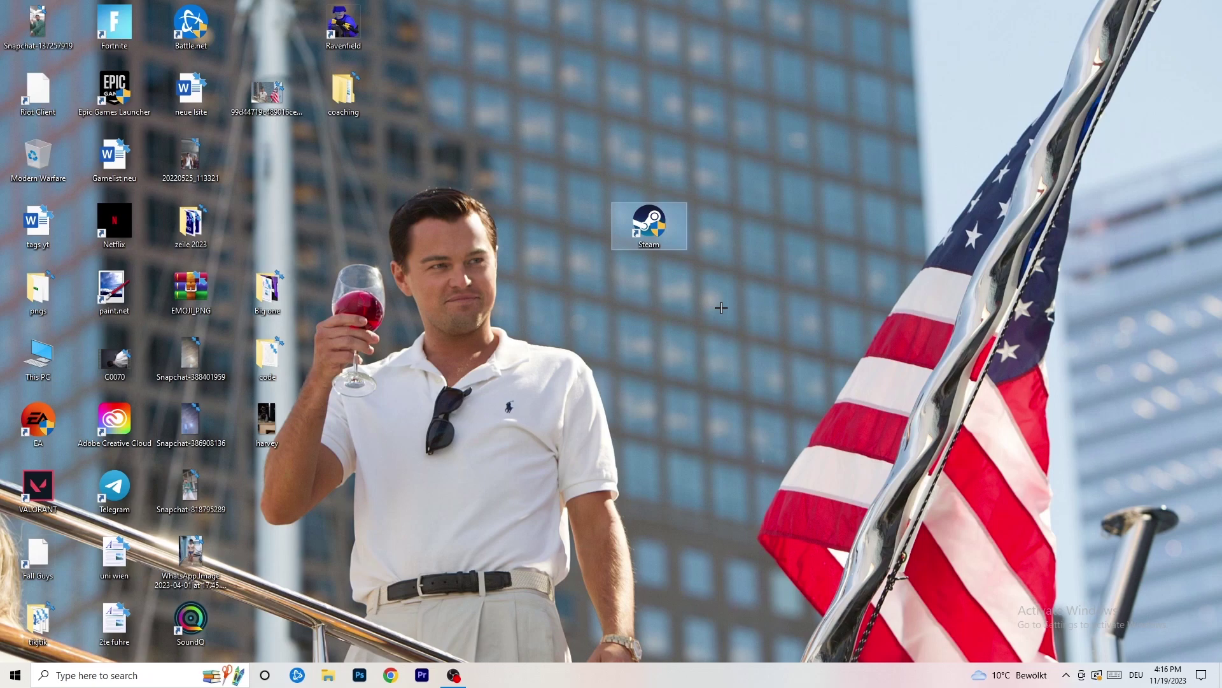
left_click(425, 237)
left_click_drag(649, 224, 536, 259)
Check the Steam shortcut's compatibility settings, close its properties, and move the shortcut to the free desktop slot above the Big one folder.
right_click(569, 223)
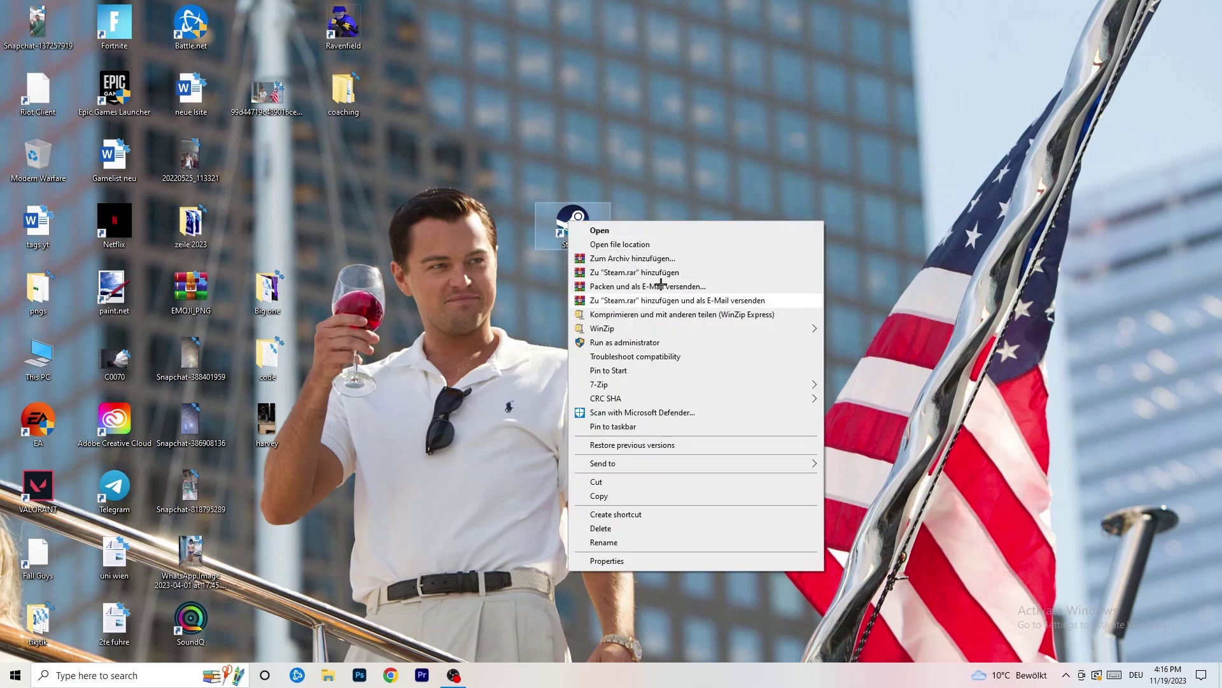
left_click(658, 559)
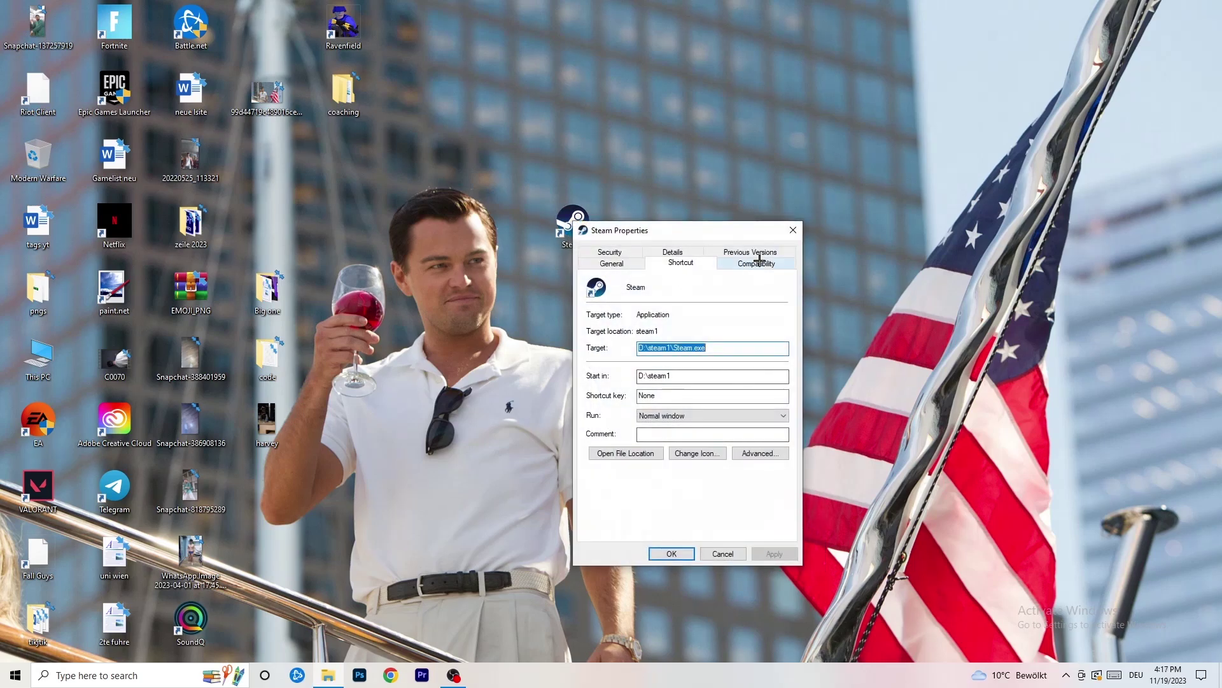
left_click(753, 262)
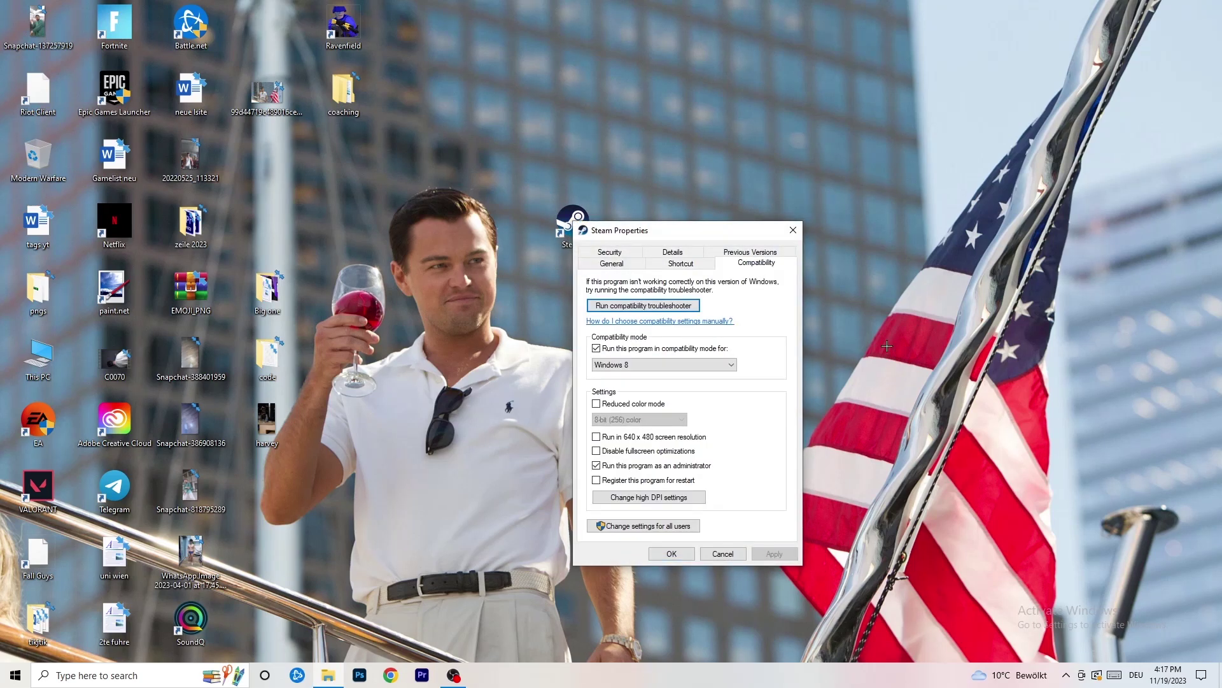
left_click(792, 229)
left_click_drag(573, 223, 268, 157)
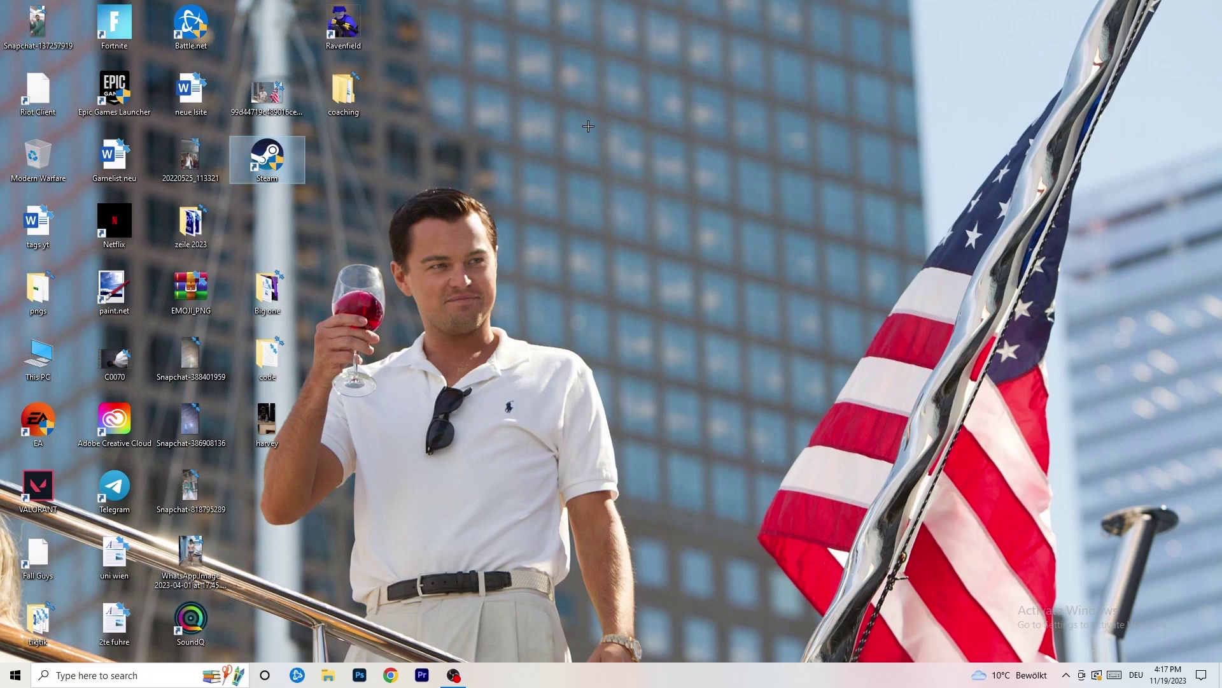
left_click_drag(669, 681, 501, 29)
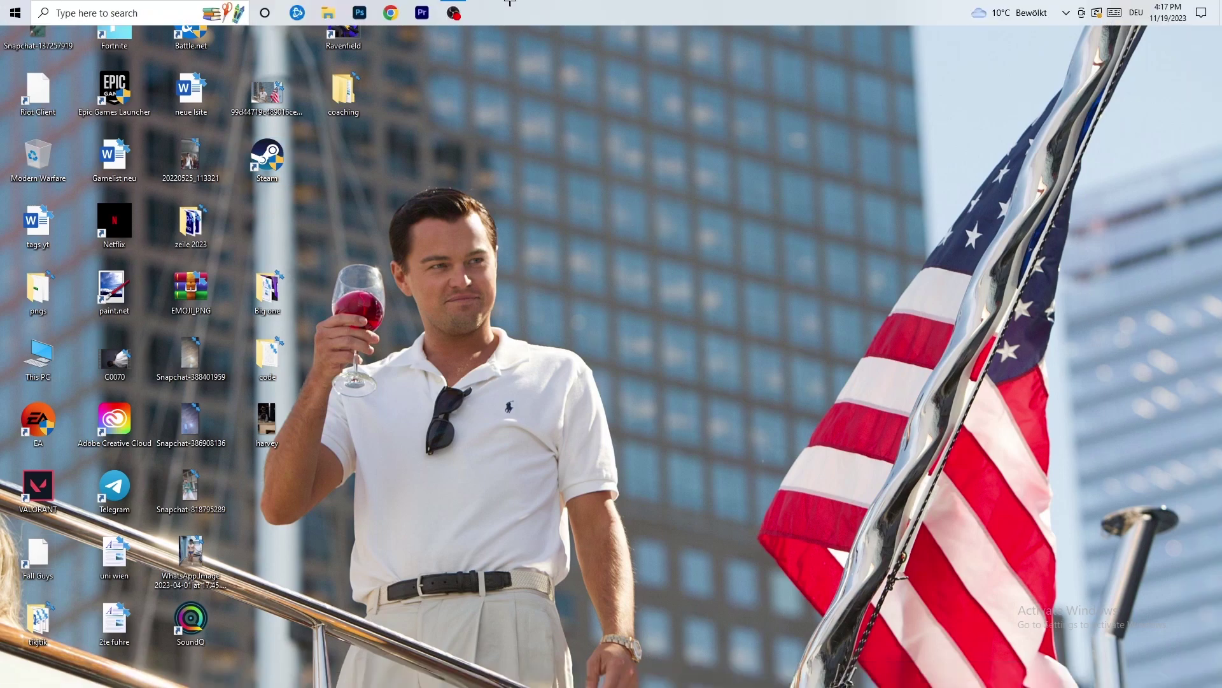
left_click_drag(587, 59, 570, 682)
Open Task Manager and review the priority levels available for a Creative Cloud UI Helper process in the detailed process list.
right_click(581, 681)
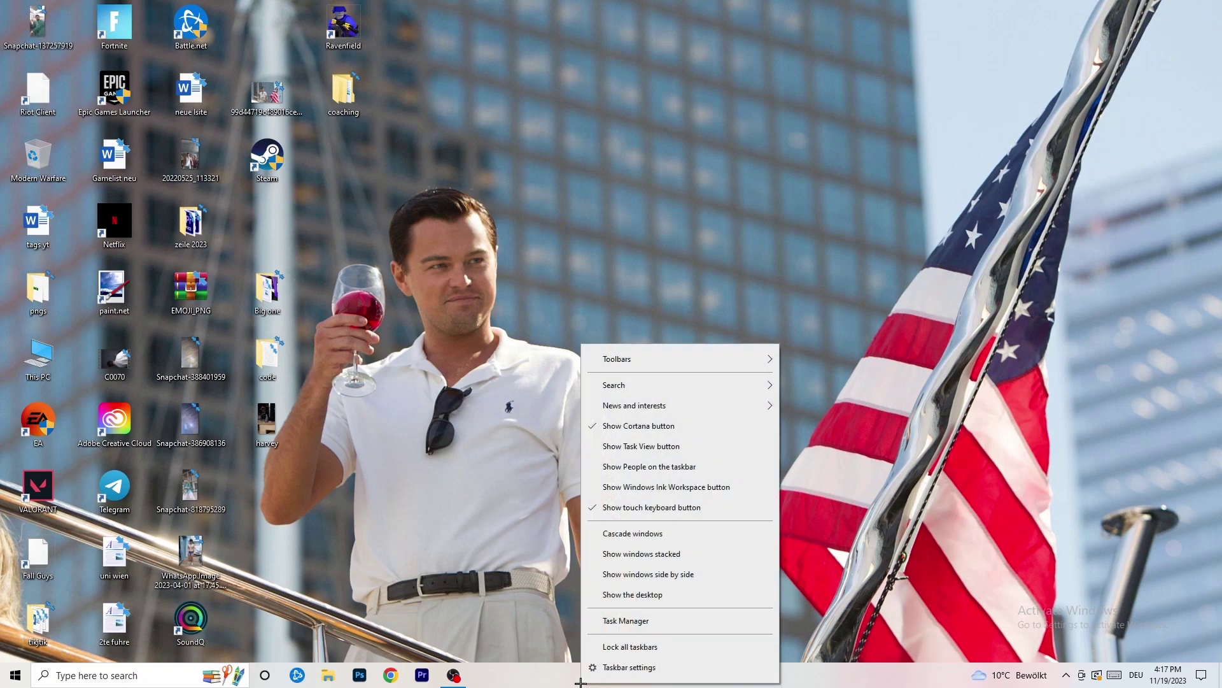
left_click(644, 627)
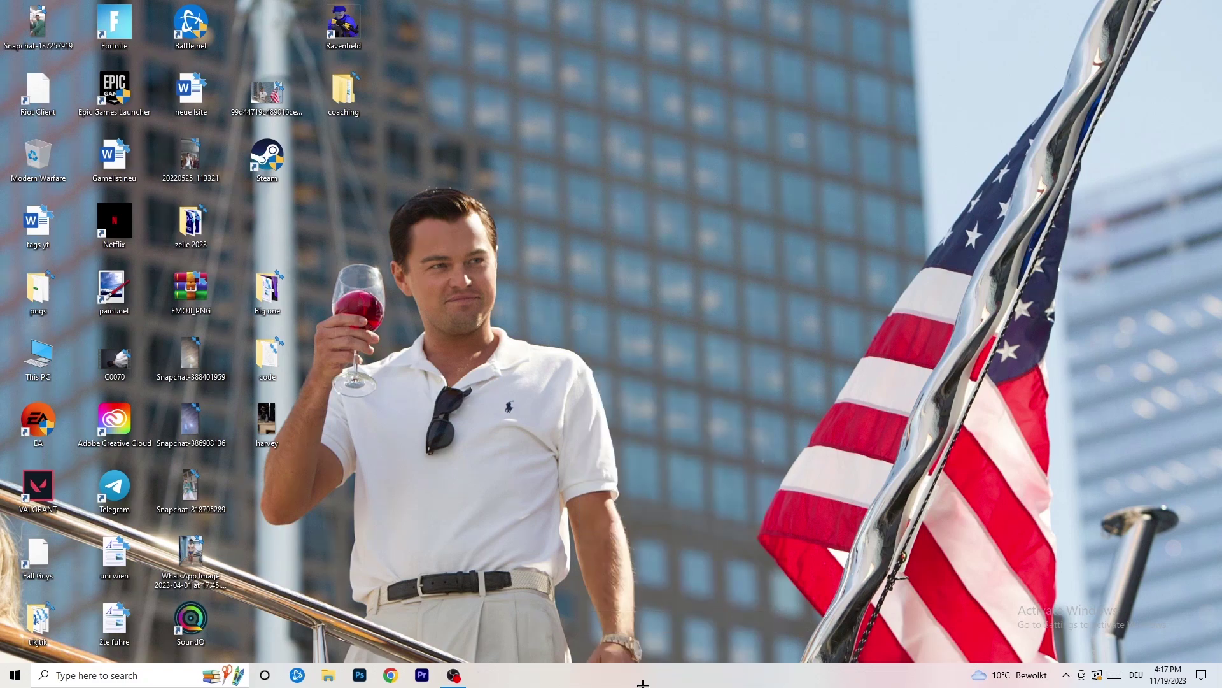
left_click(698, 33)
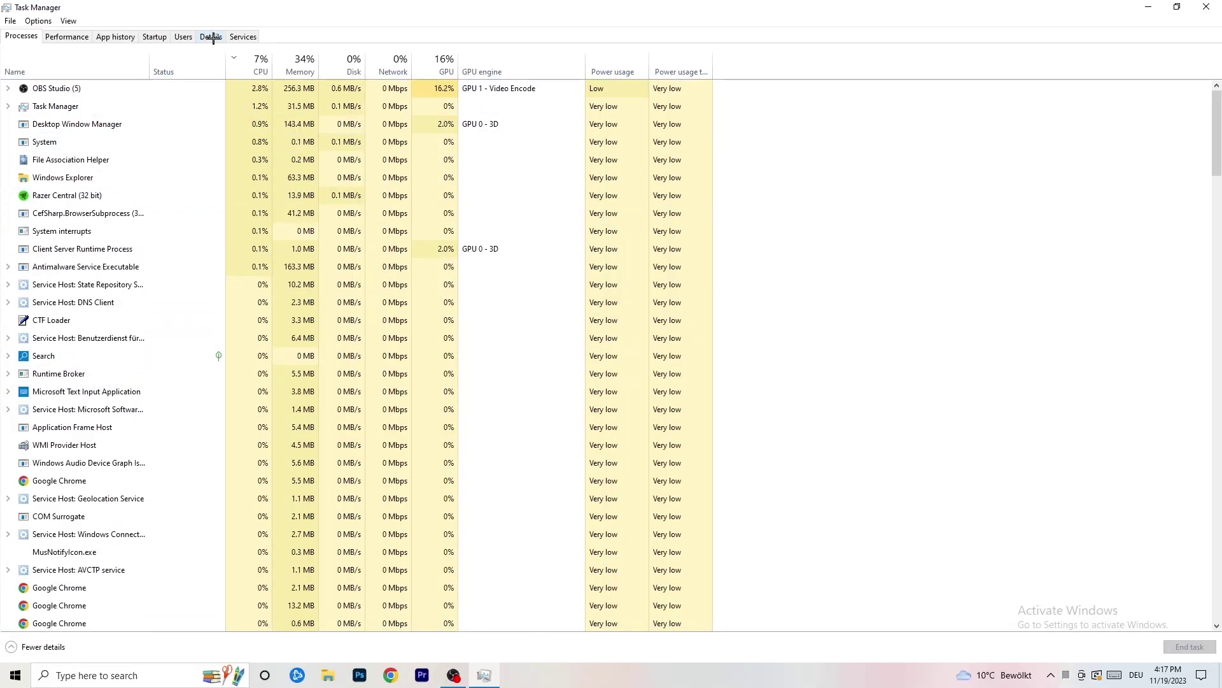
left_click(212, 37)
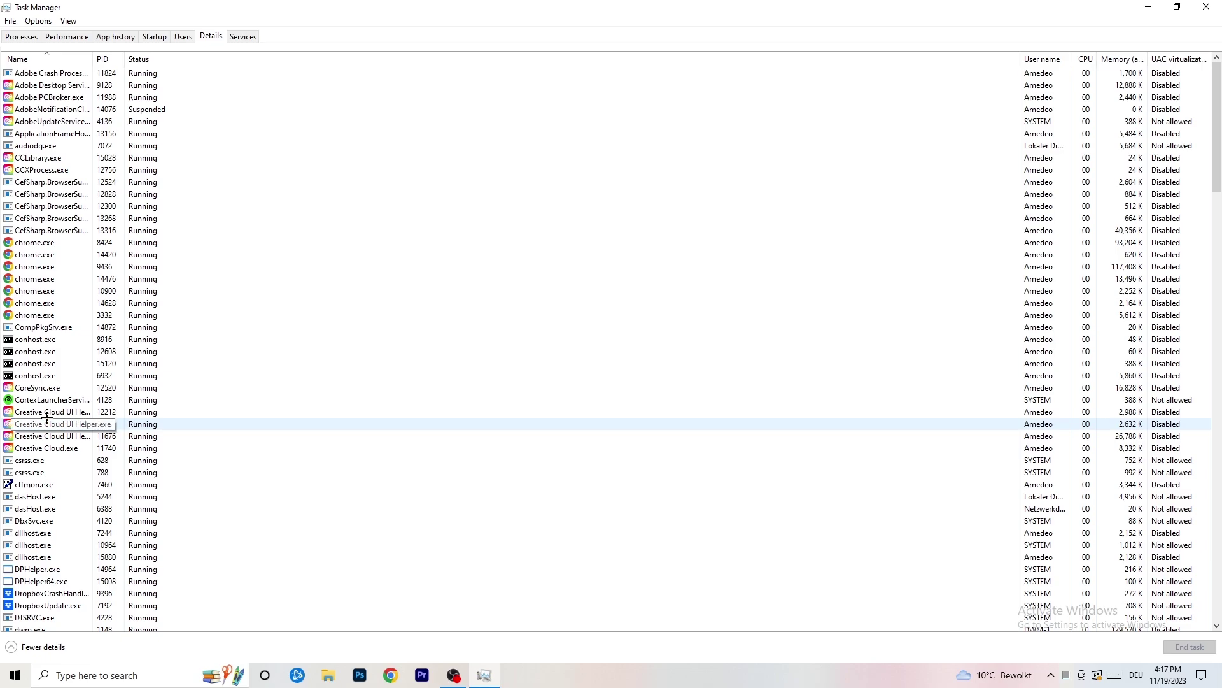
right_click(50, 413)
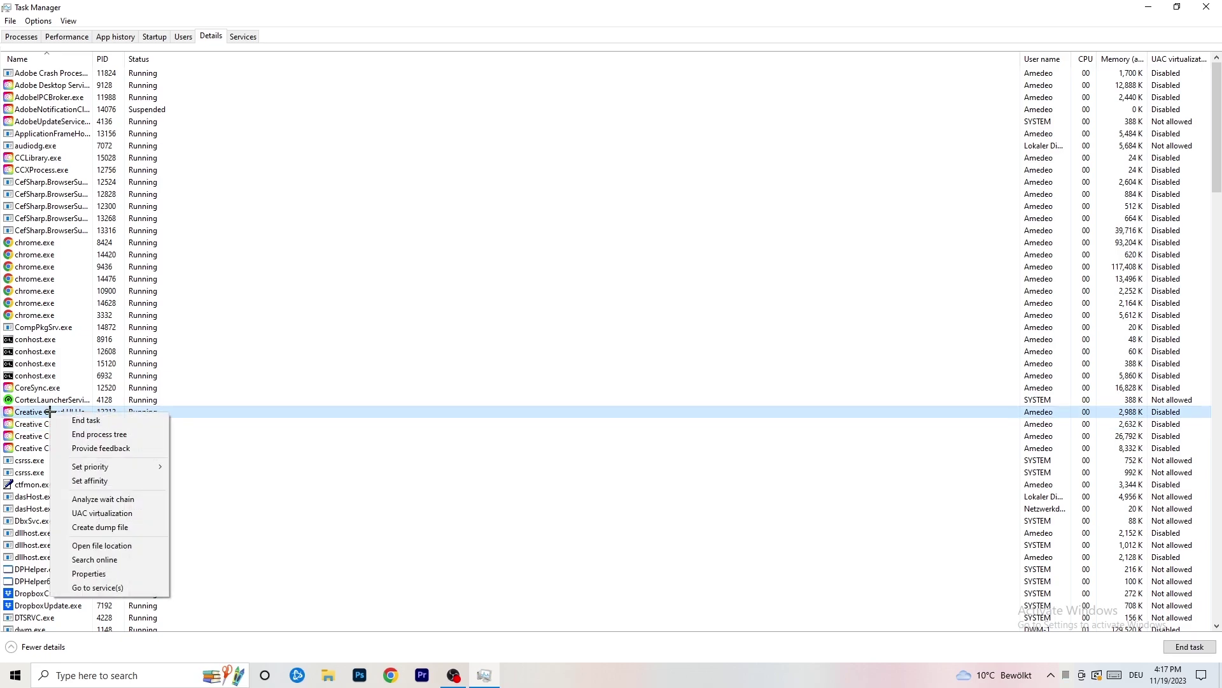
mouse_move(114, 466)
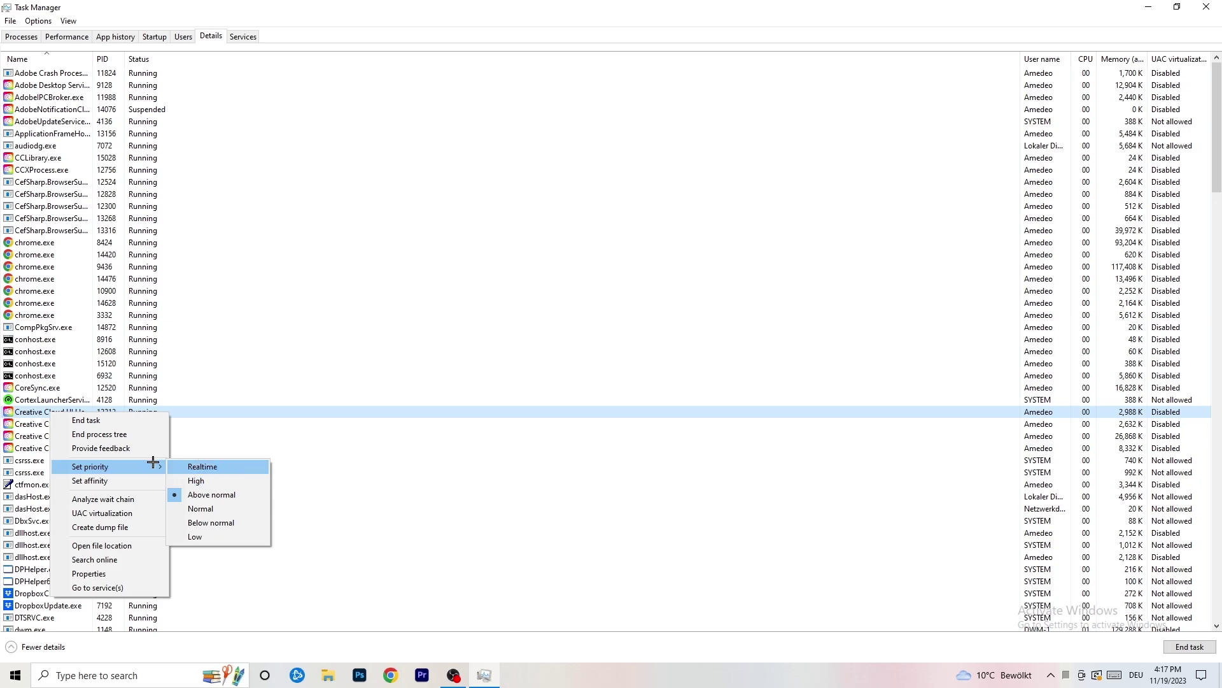
key("Escape")
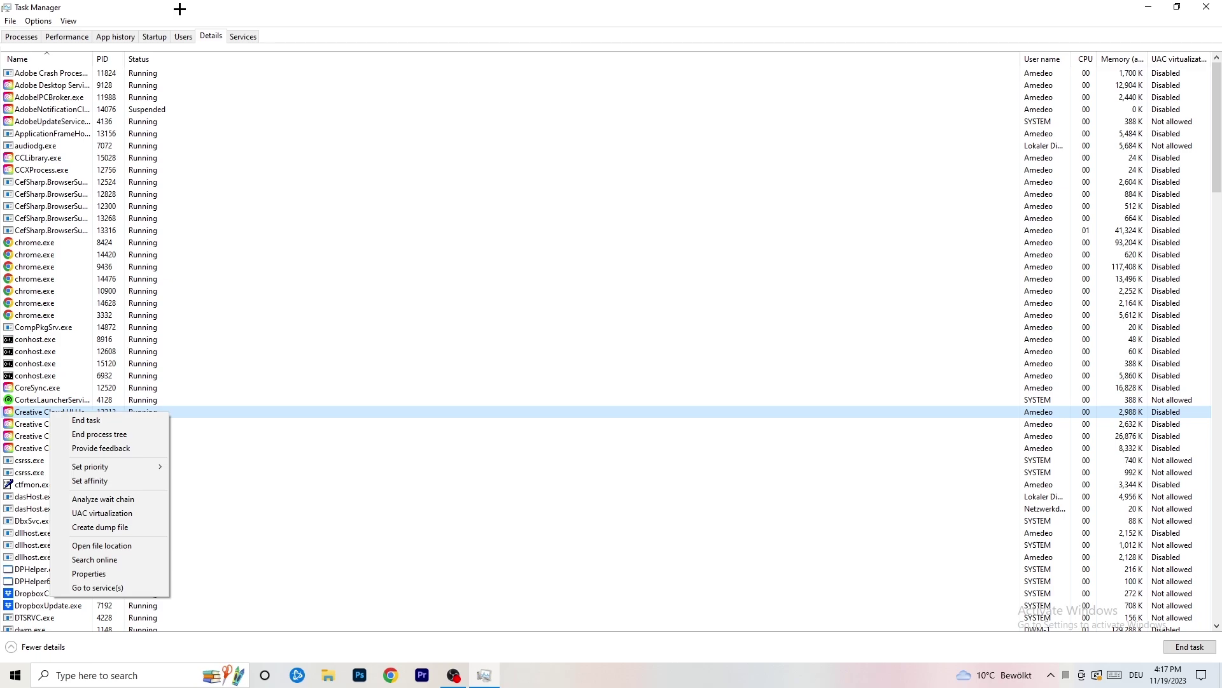
Review the startup apps and the options available for the Windows Security notification entry.
left_click(155, 35)
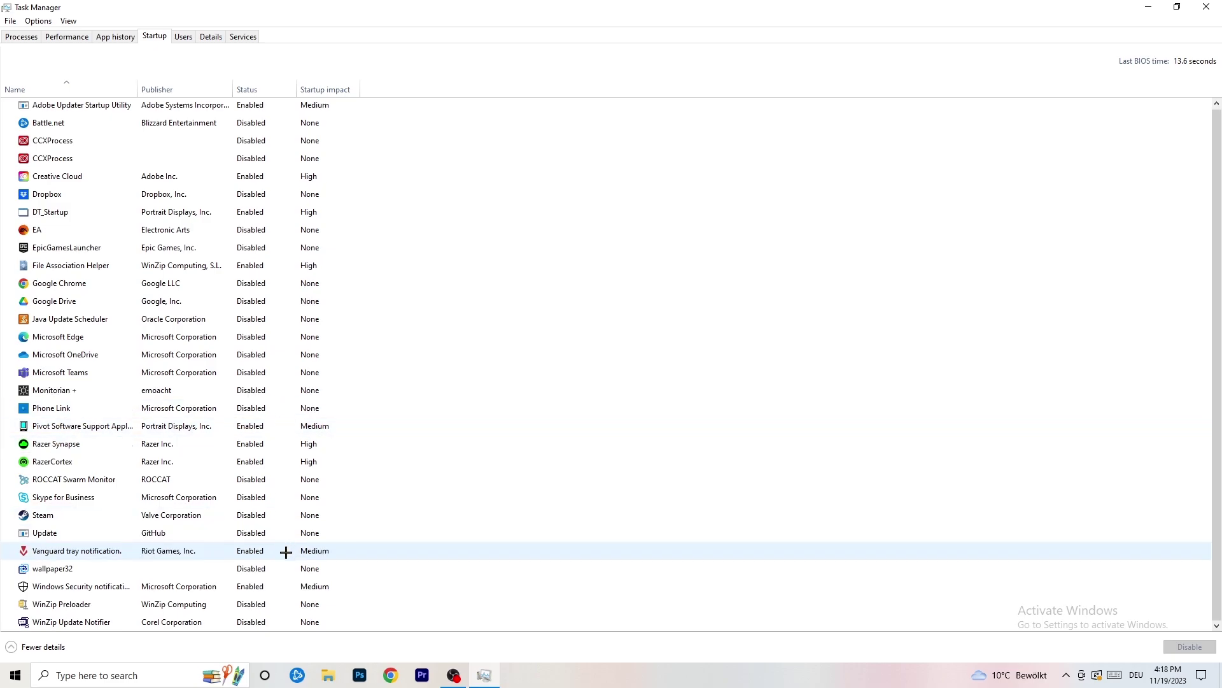
right_click(256, 587)
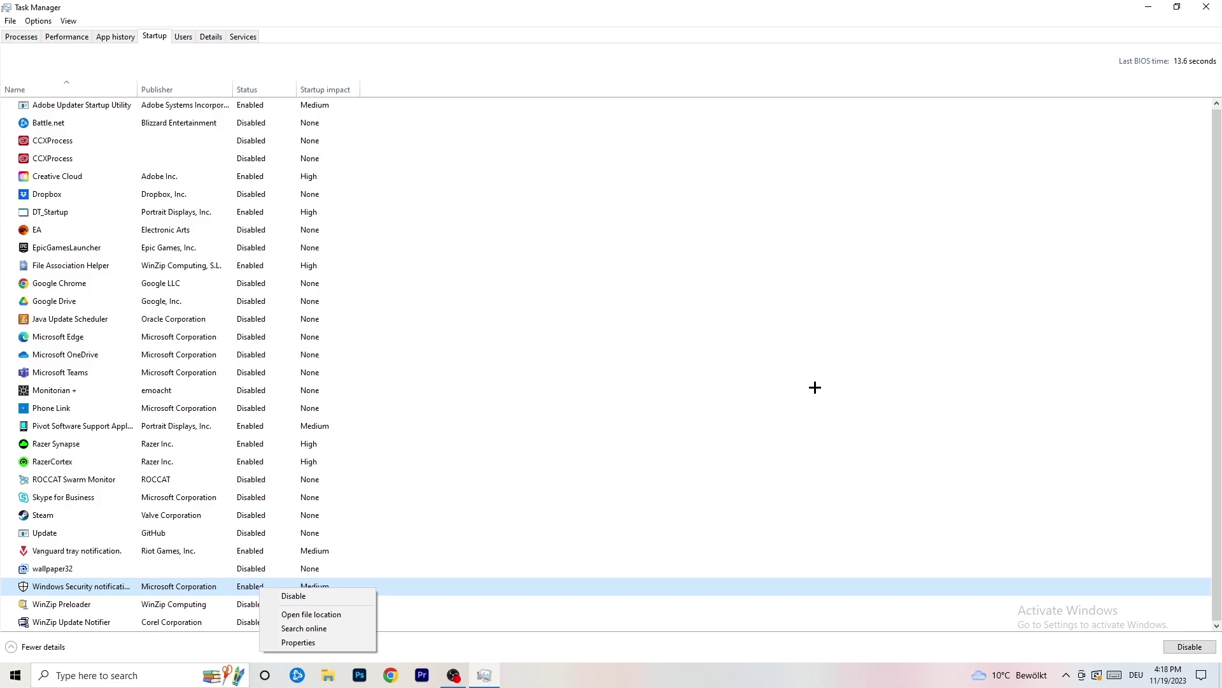
Sort the running processes by GPU usage, check the options for the OBS Studio process without ending it, and close Task Manager.
left_click(6, 39)
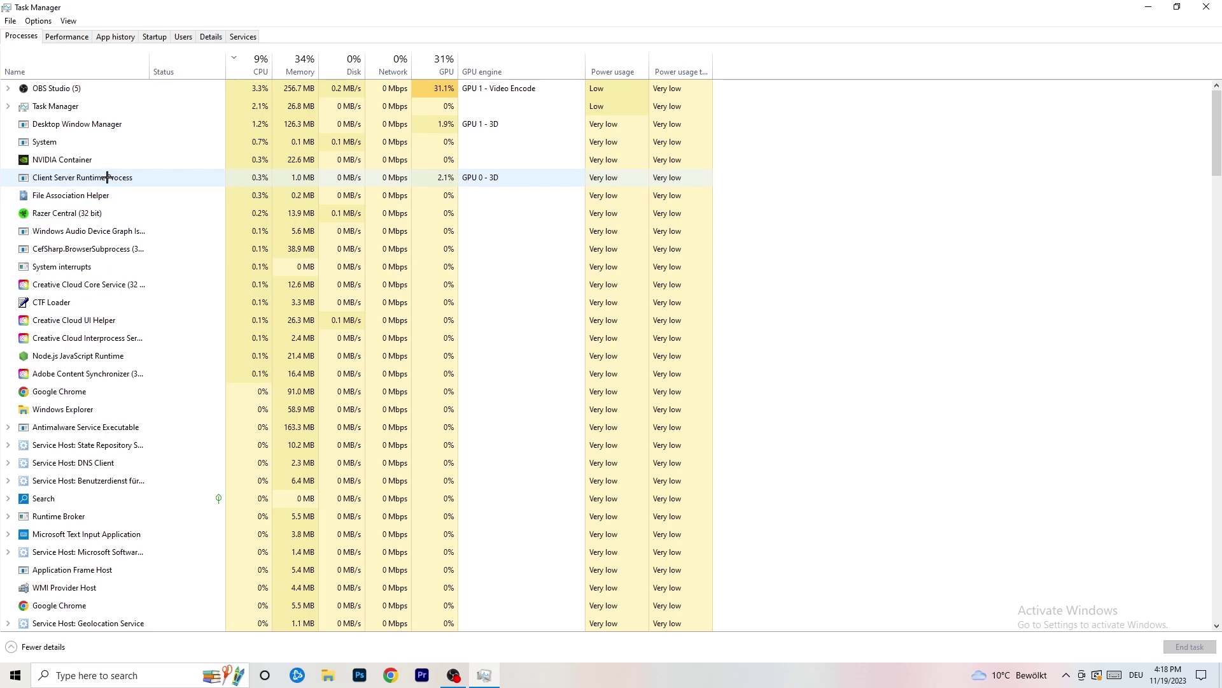
scroll(253, 191, "down", 4)
scroll(259, 185, "up", 4)
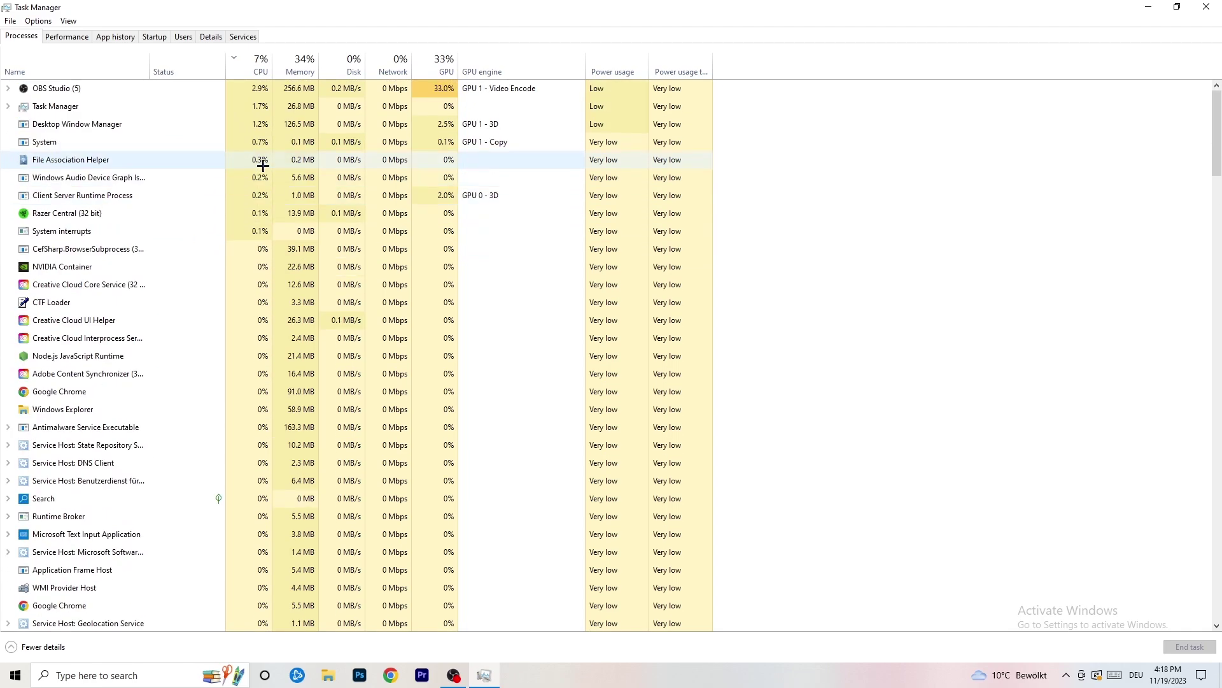
left_click(443, 70)
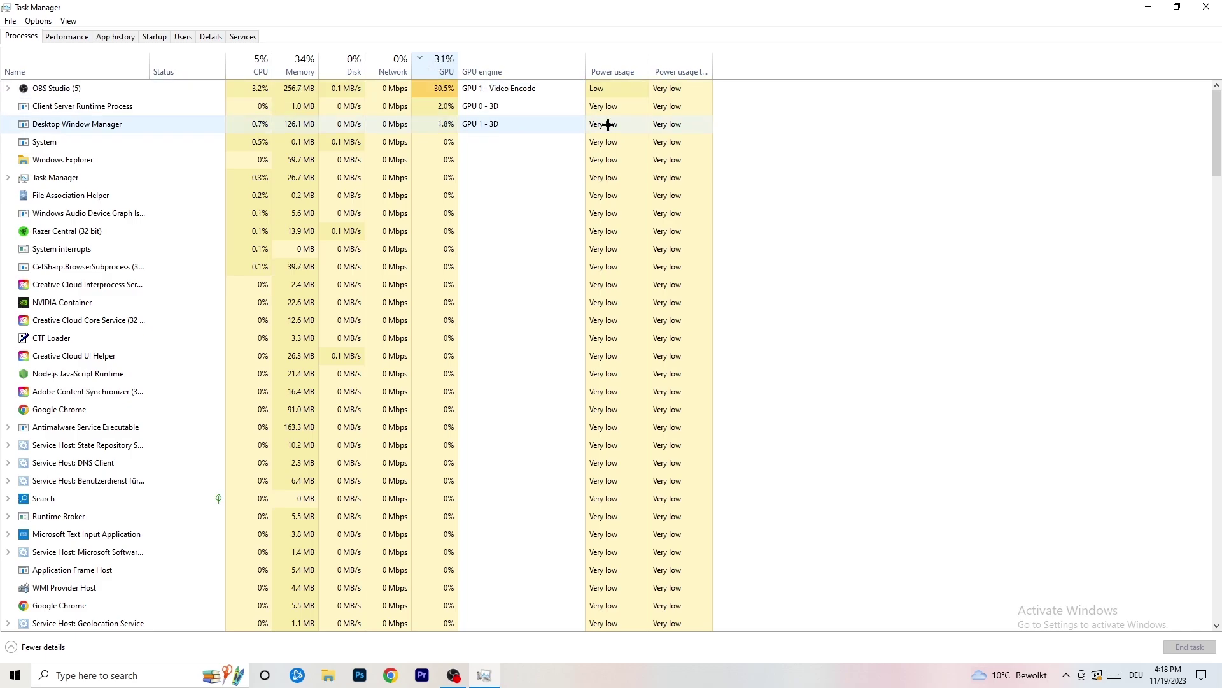
right_click(415, 91)
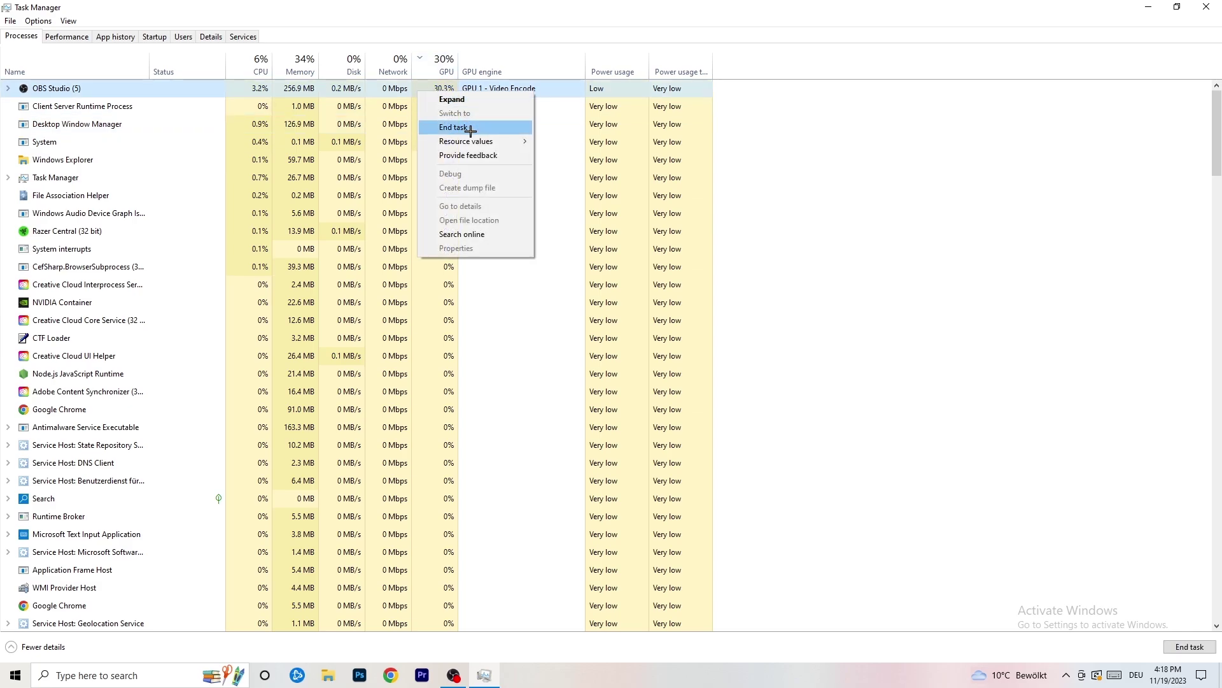
left_click(965, 44)
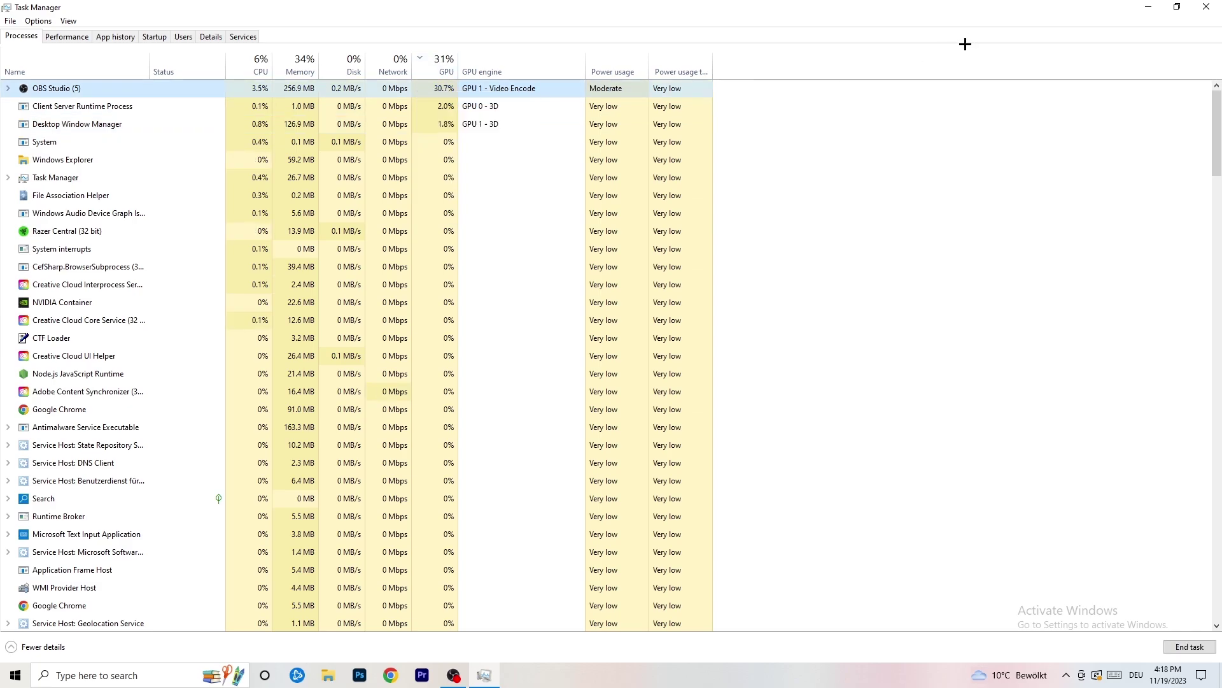
left_click(1208, 6)
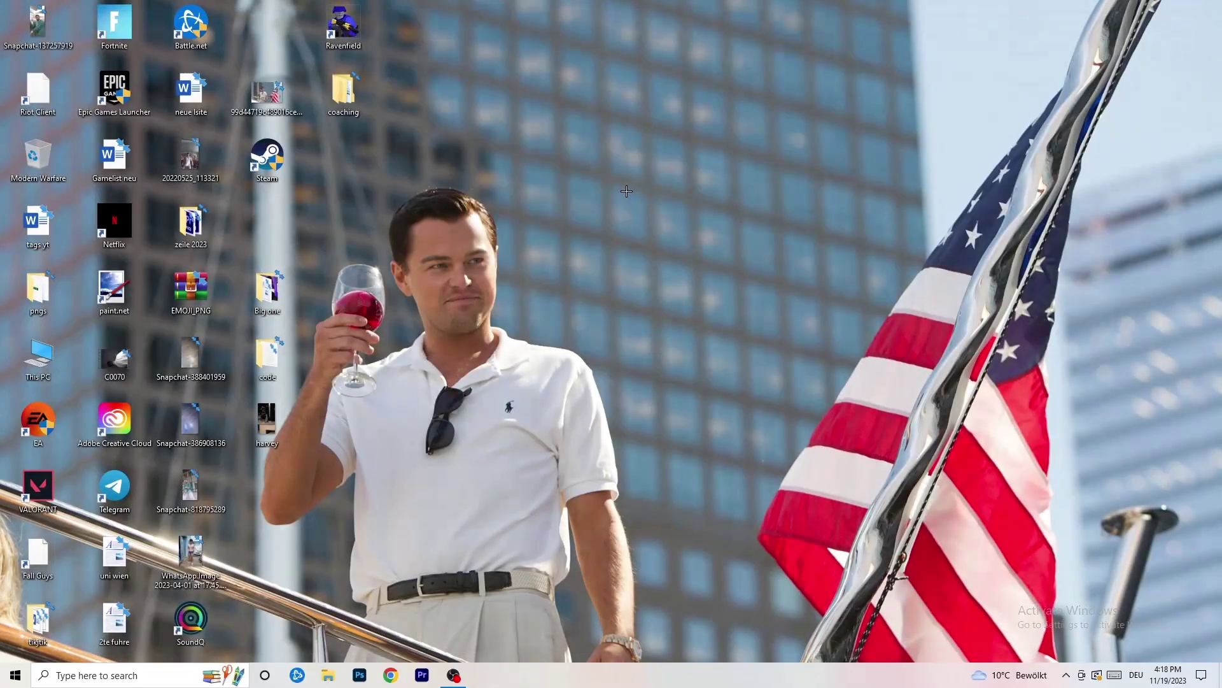